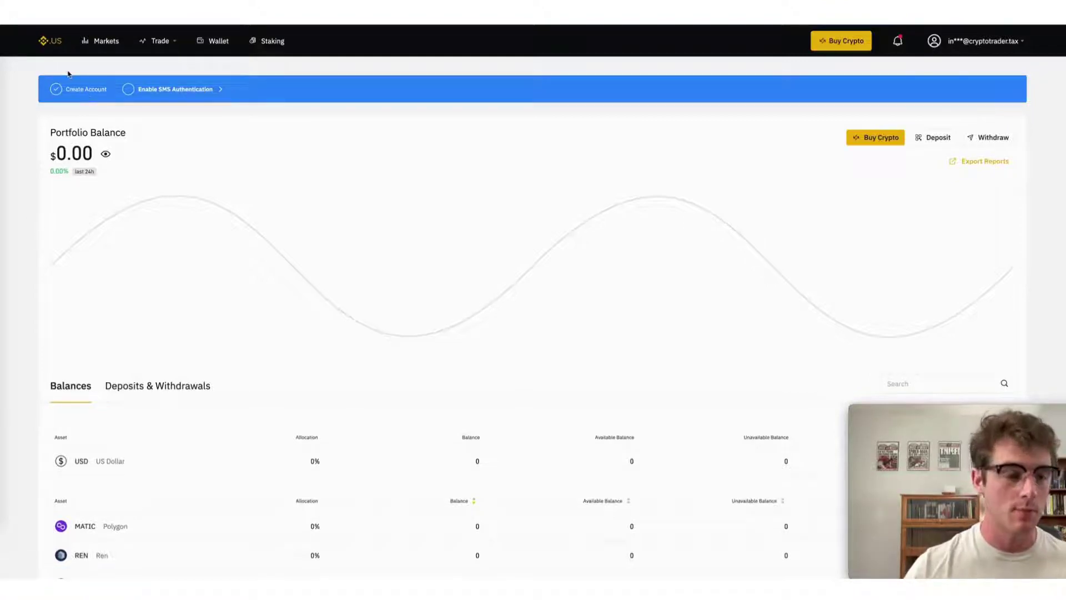
- From the Wallet page, dismiss the Get Started popup and reach Binance.US's Export Reports page
click(57, 43)
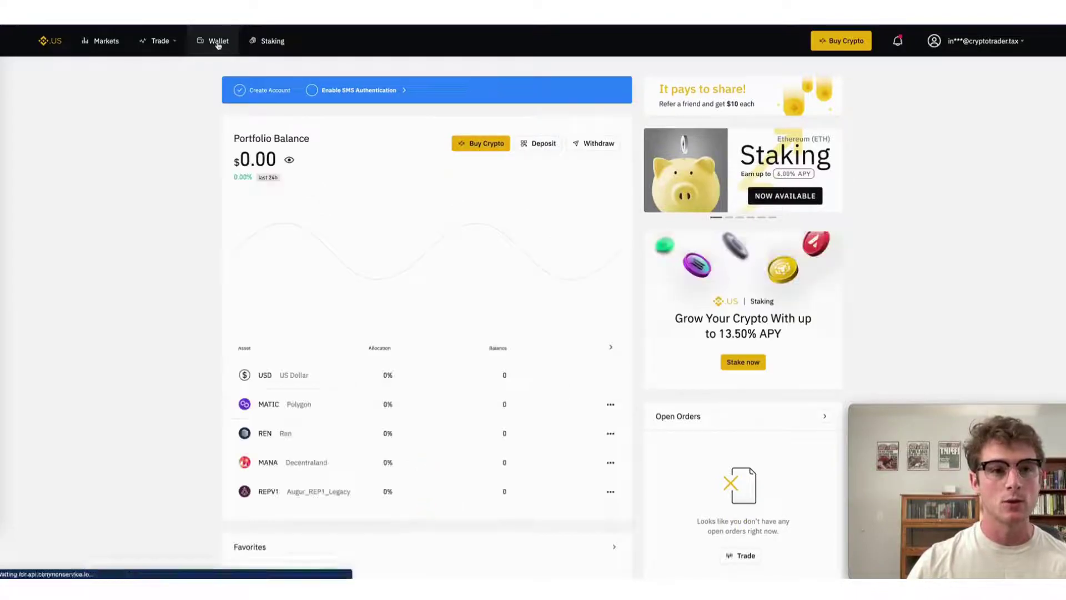
click(218, 42)
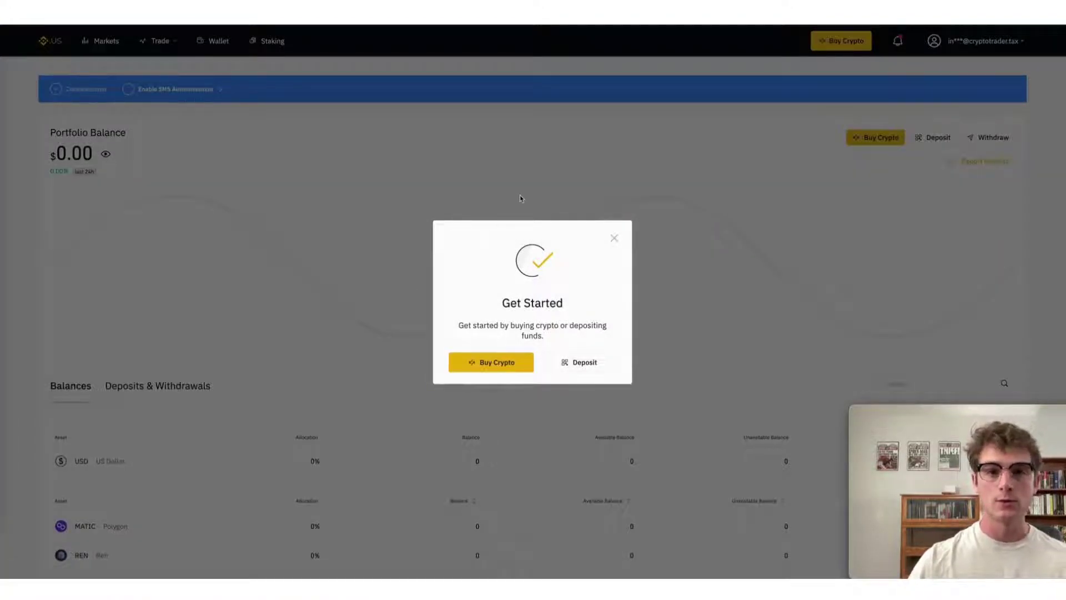
click(521, 199)
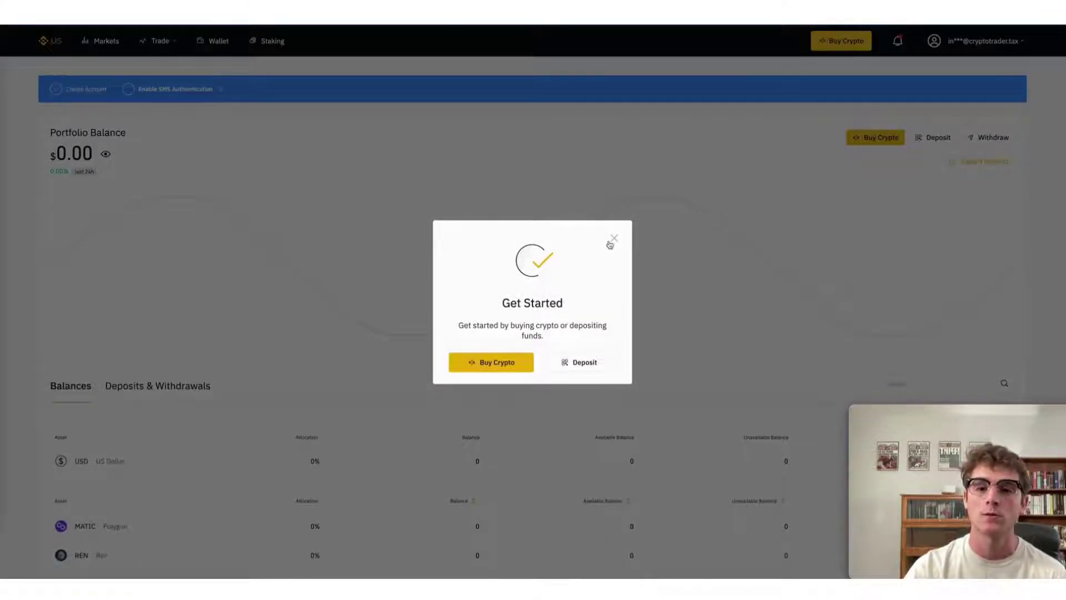
click(613, 240)
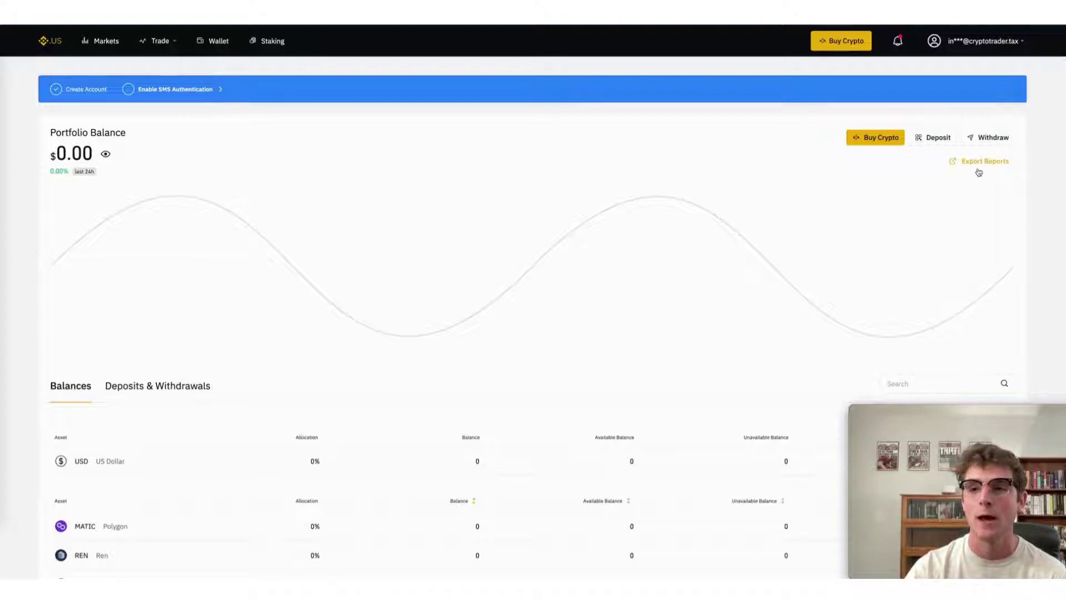
click(978, 165)
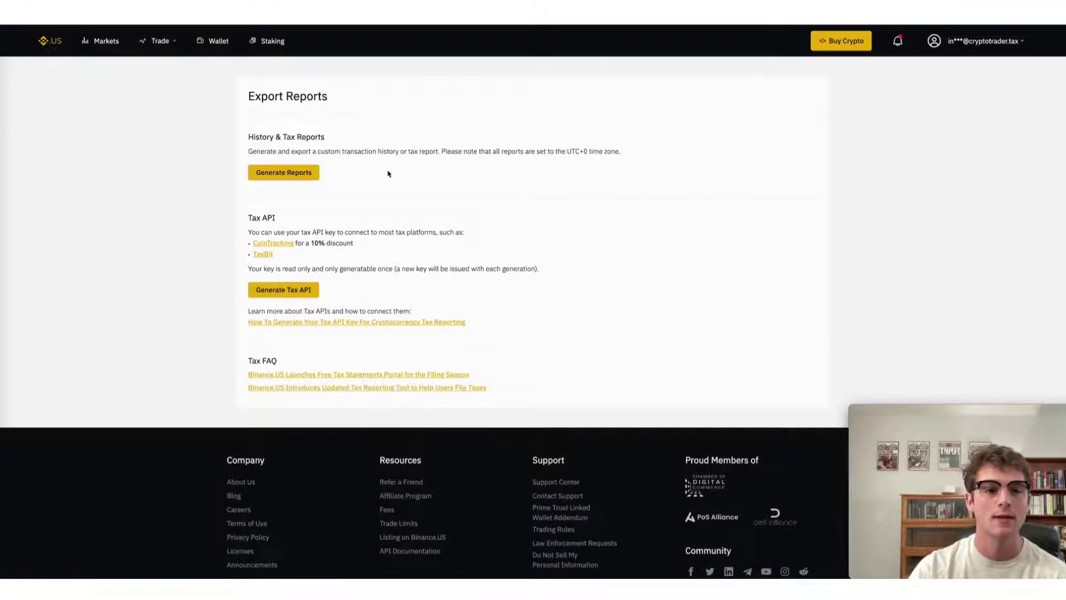
- Start a custom history report with Asset set to All and Transaction Type set to All
click(283, 175)
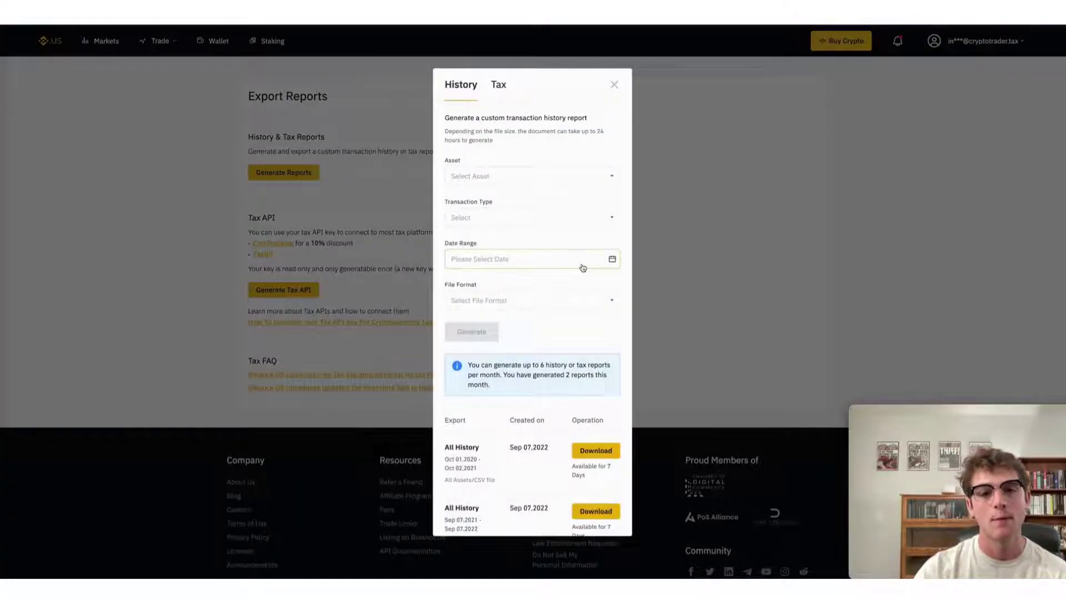
click(527, 181)
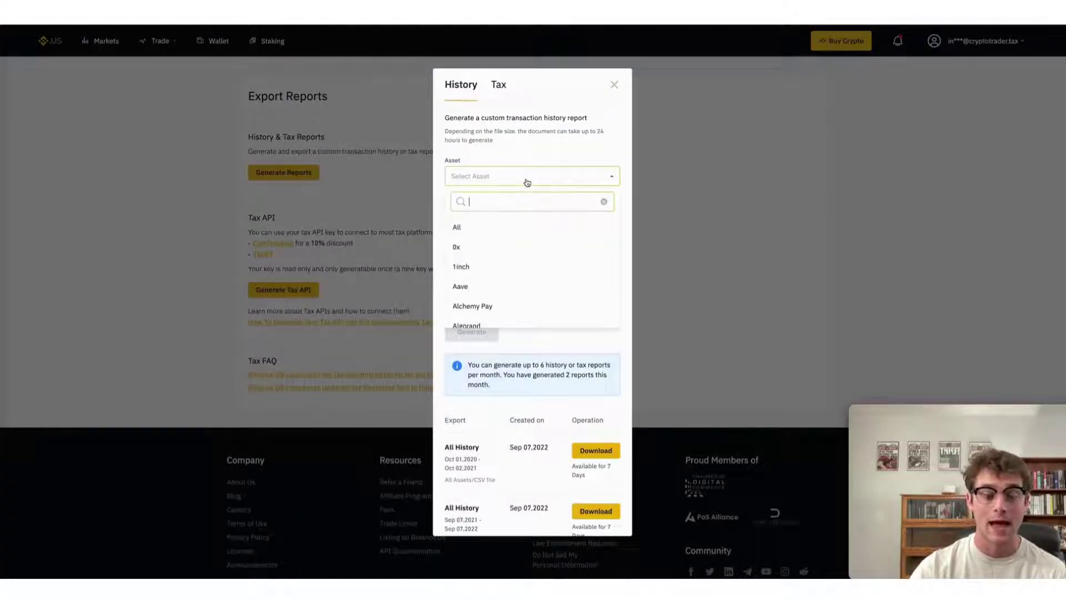
click(507, 230)
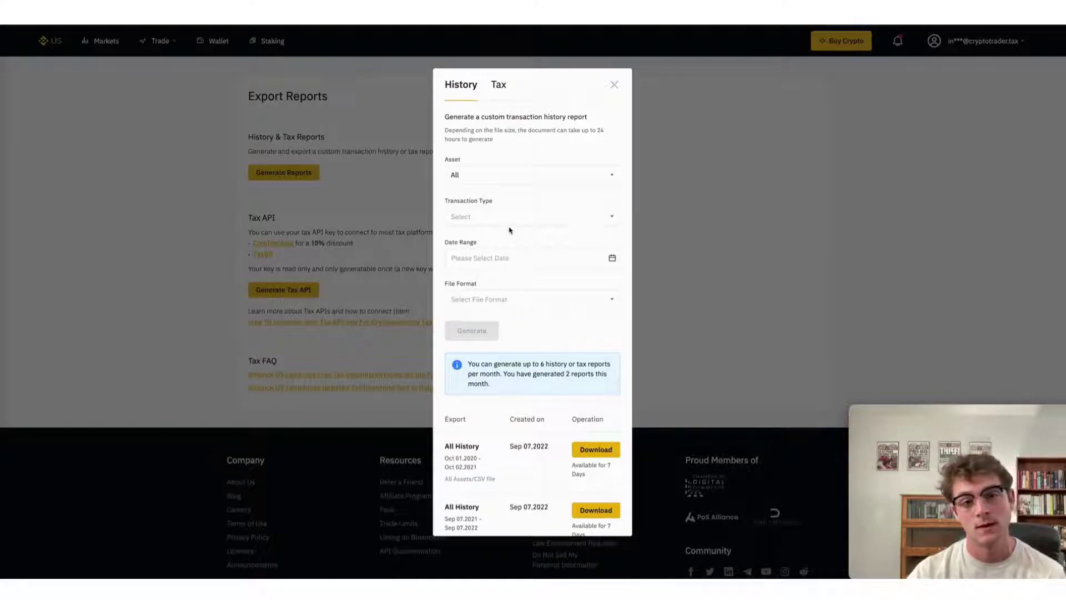
click(507, 216)
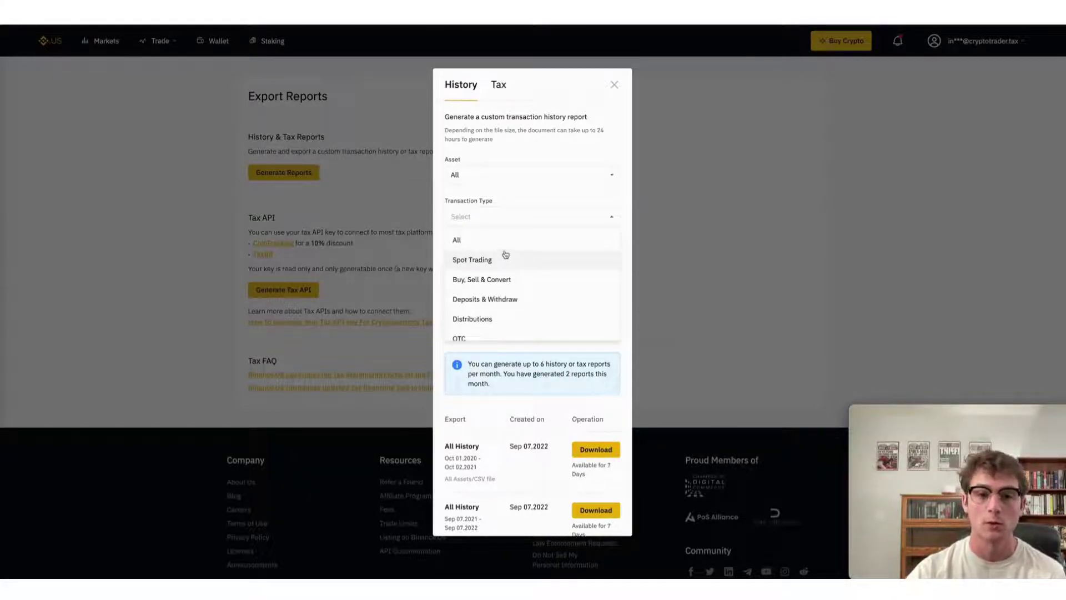
click(505, 240)
click(519, 263)
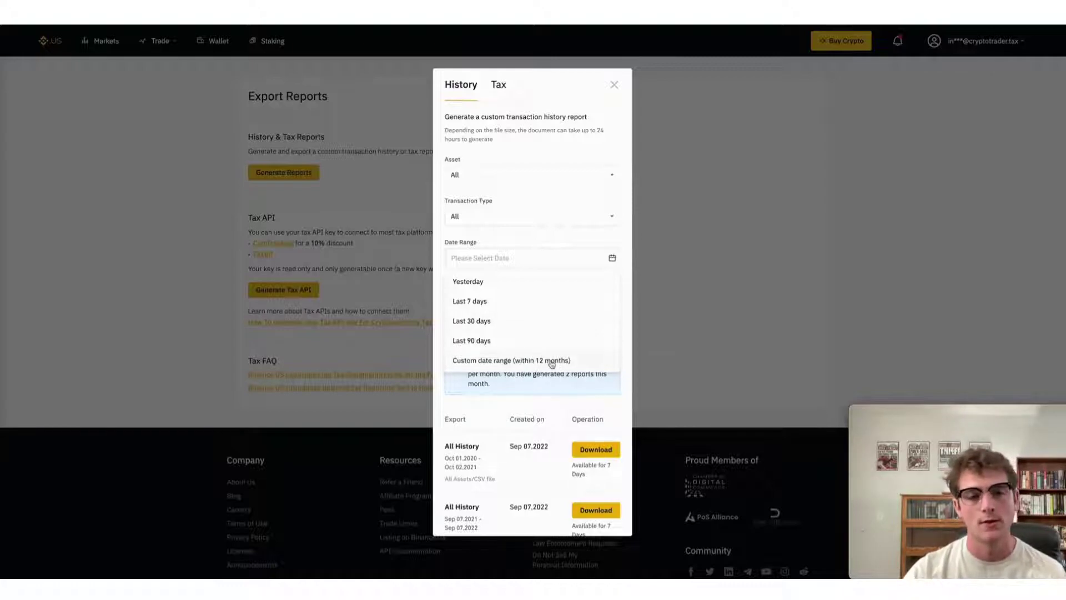
- Set a custom report date range of Sep 01, 2020 to Sep 01, 2021
click(551, 363)
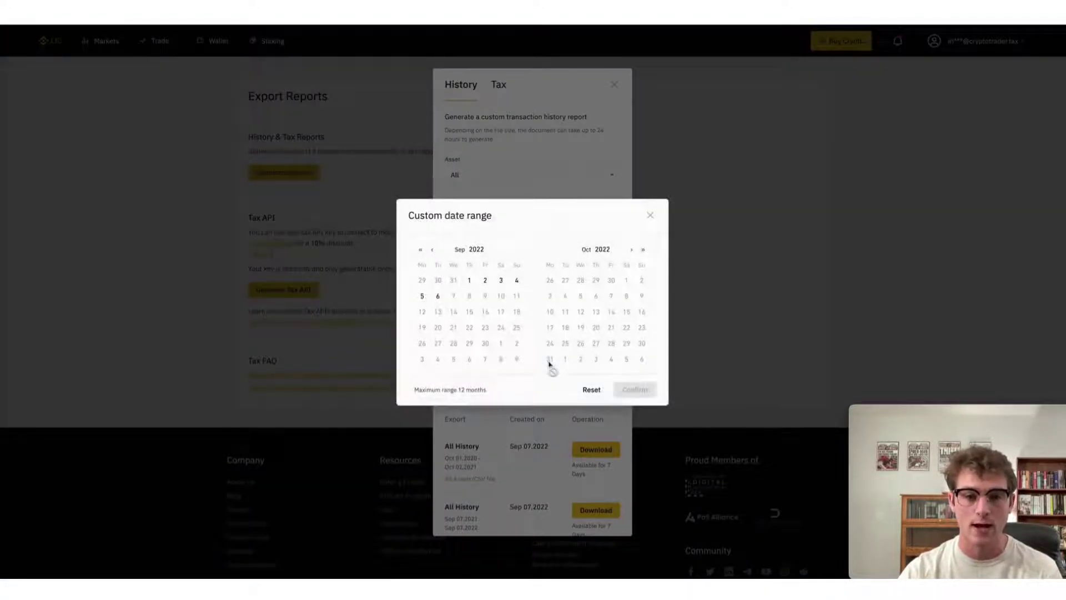
click(422, 250)
click(423, 250)
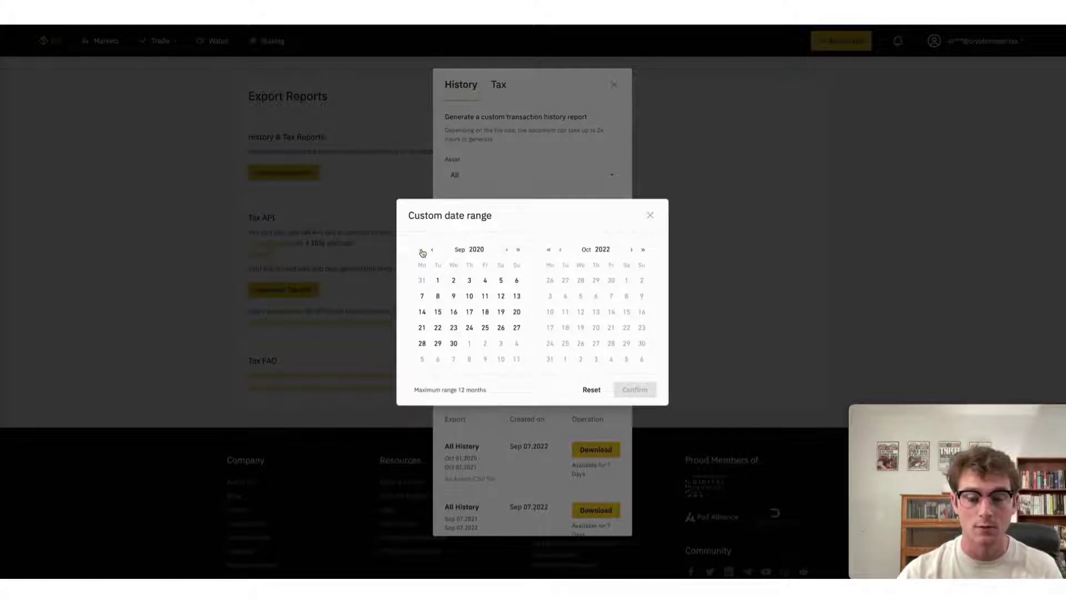
click(439, 282)
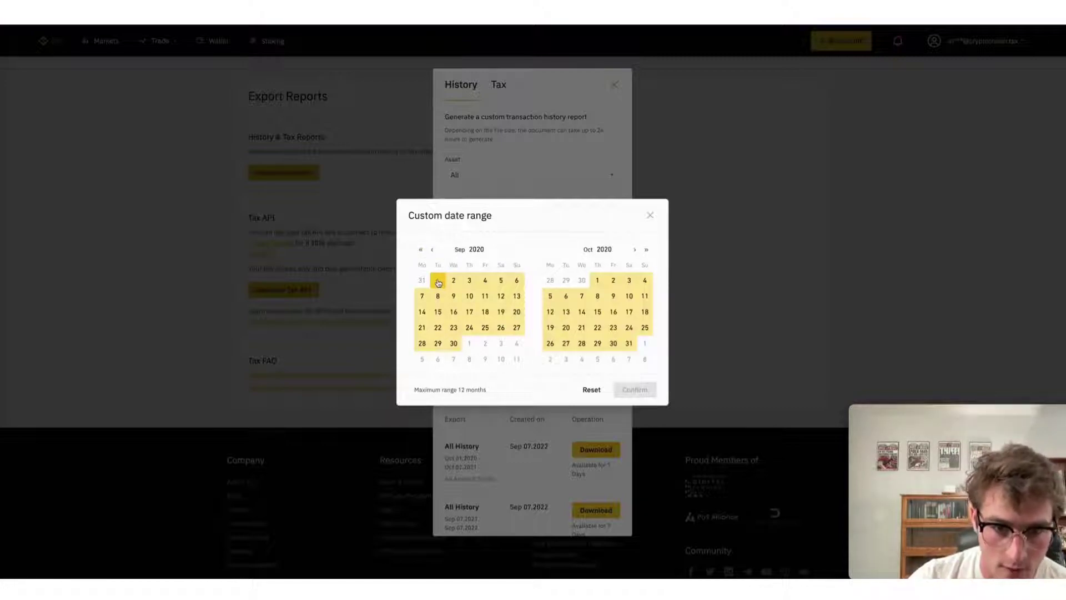
click(645, 251)
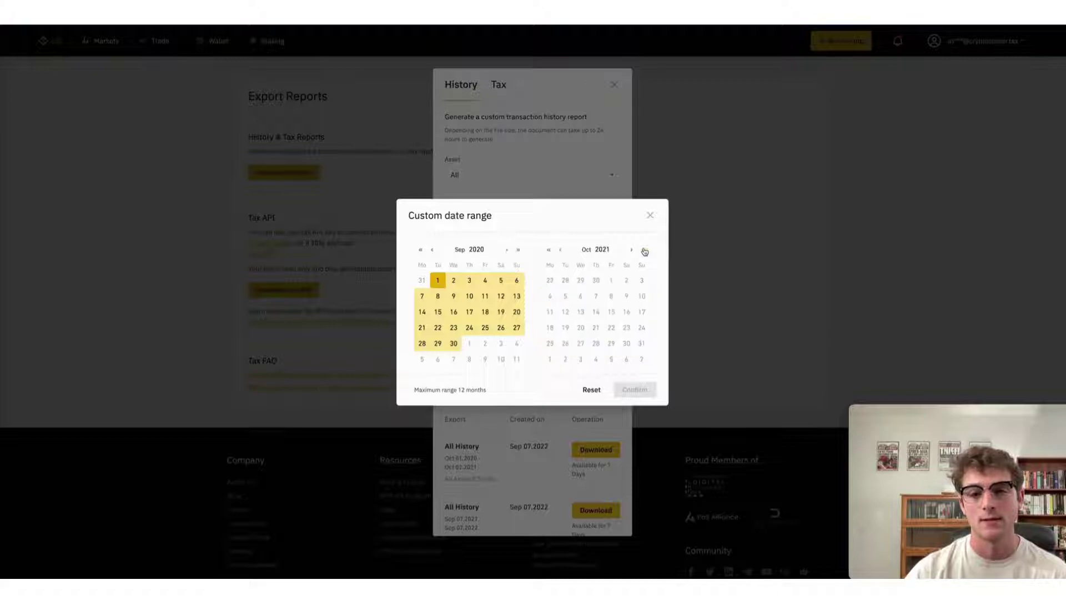
click(561, 251)
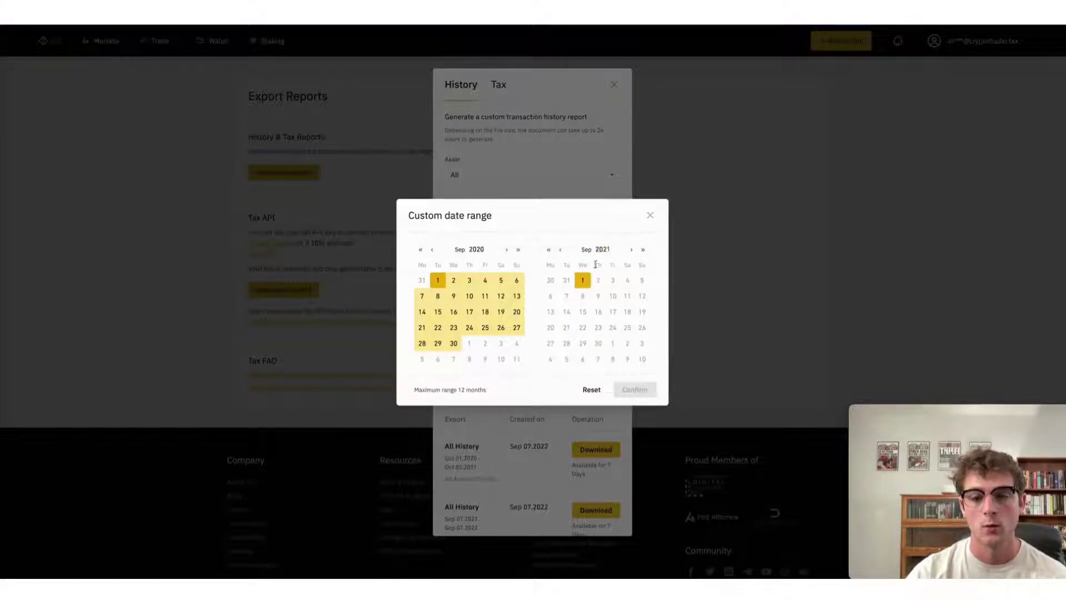
click(585, 283)
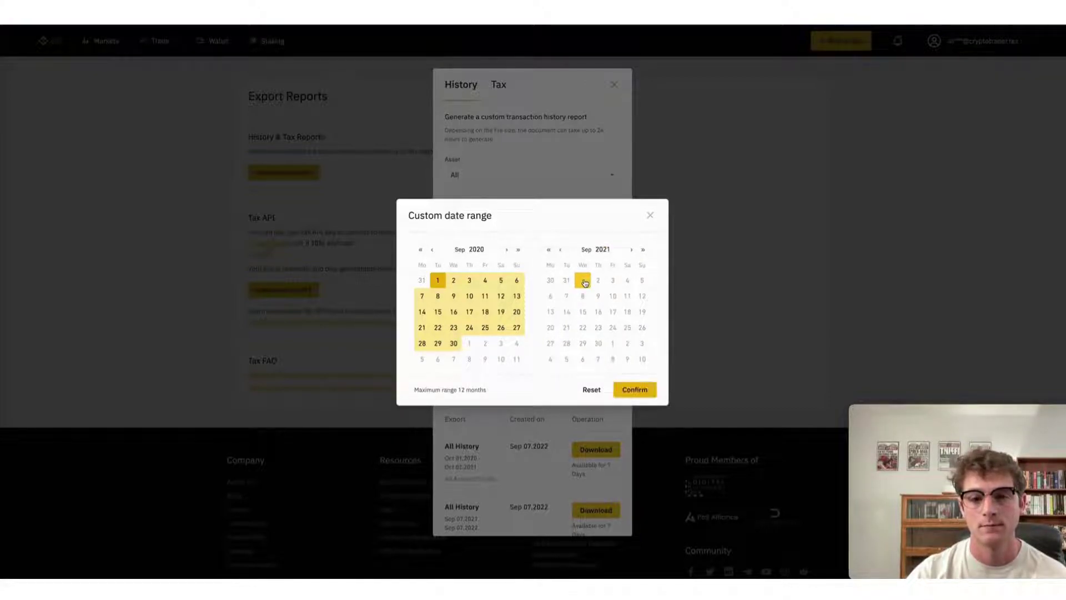
click(644, 391)
- Generate the history report as a CSV file and open Binance.US's report-ready email
click(533, 300)
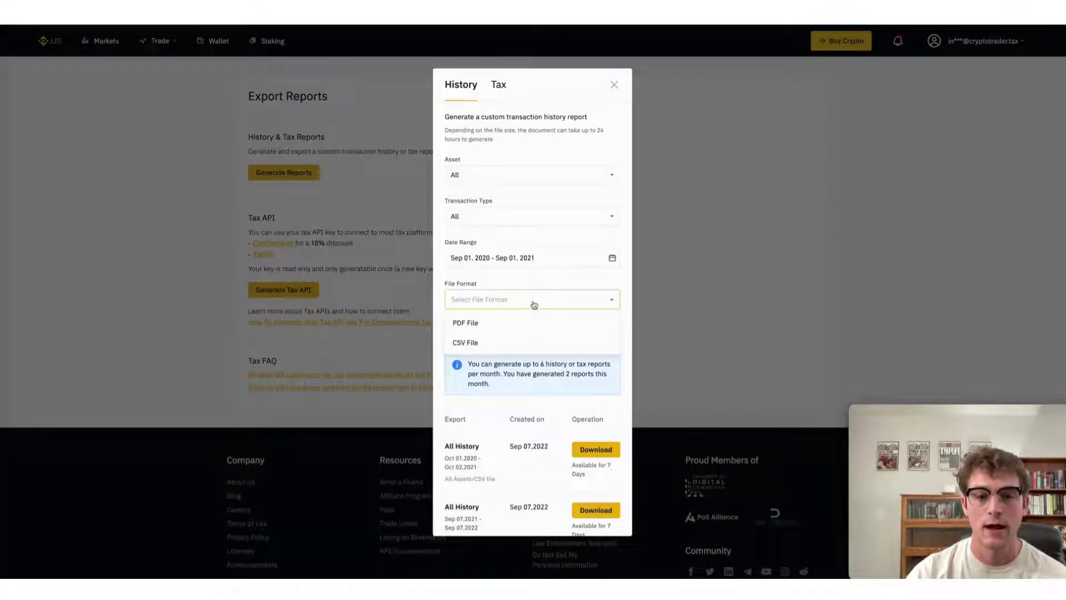
click(517, 345)
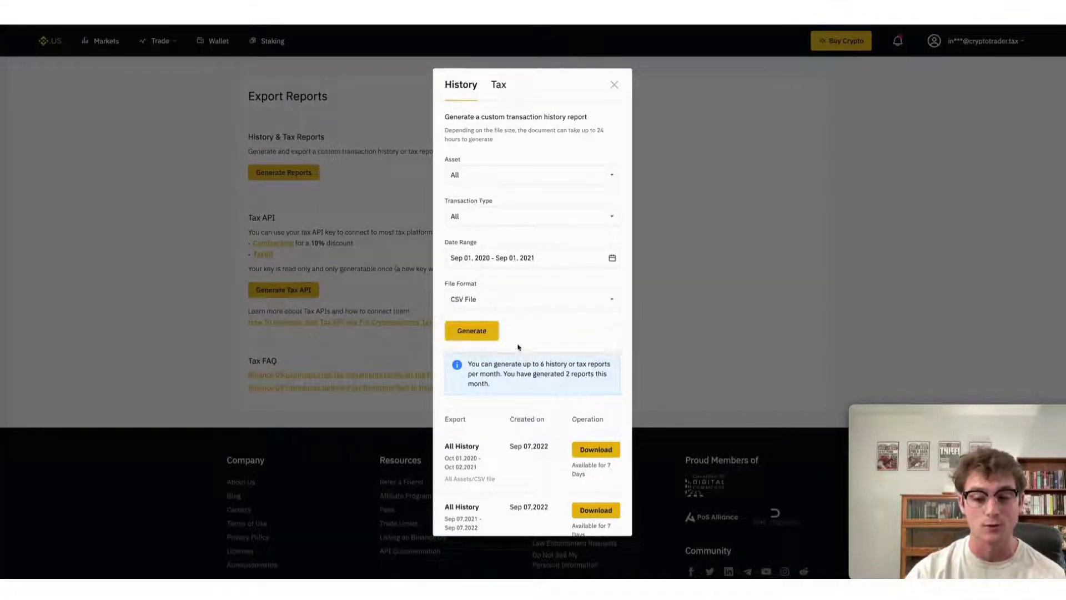
click(487, 333)
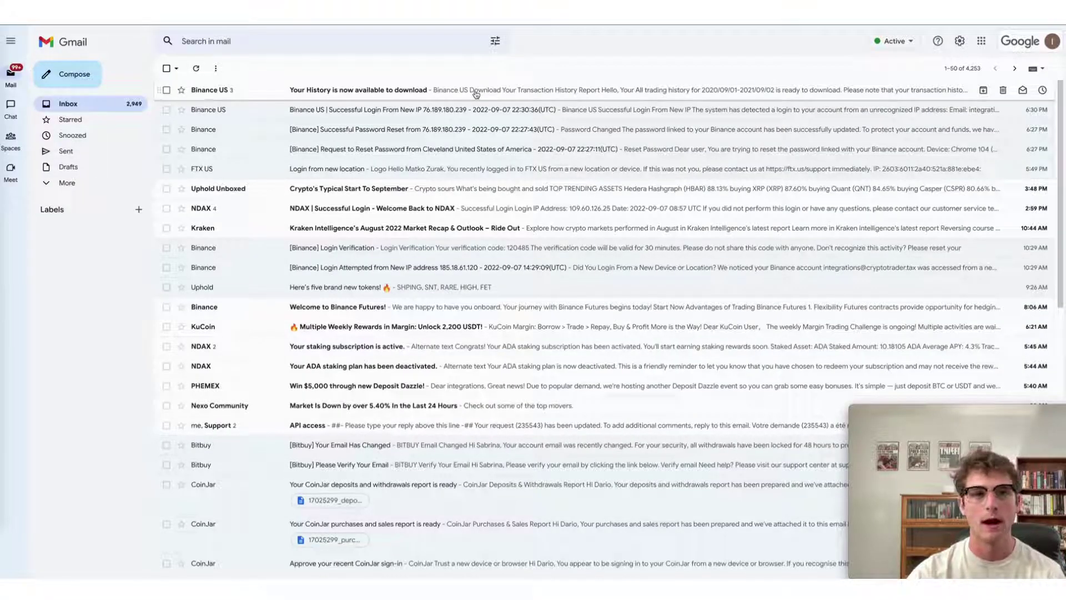
click(476, 93)
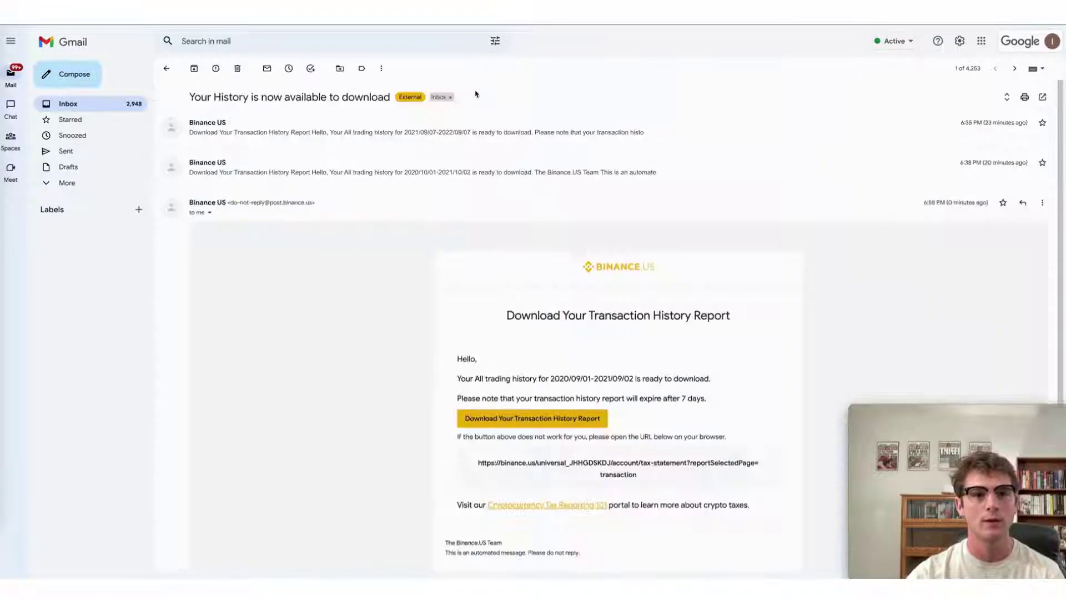
scroll(424, 365, down, 2)
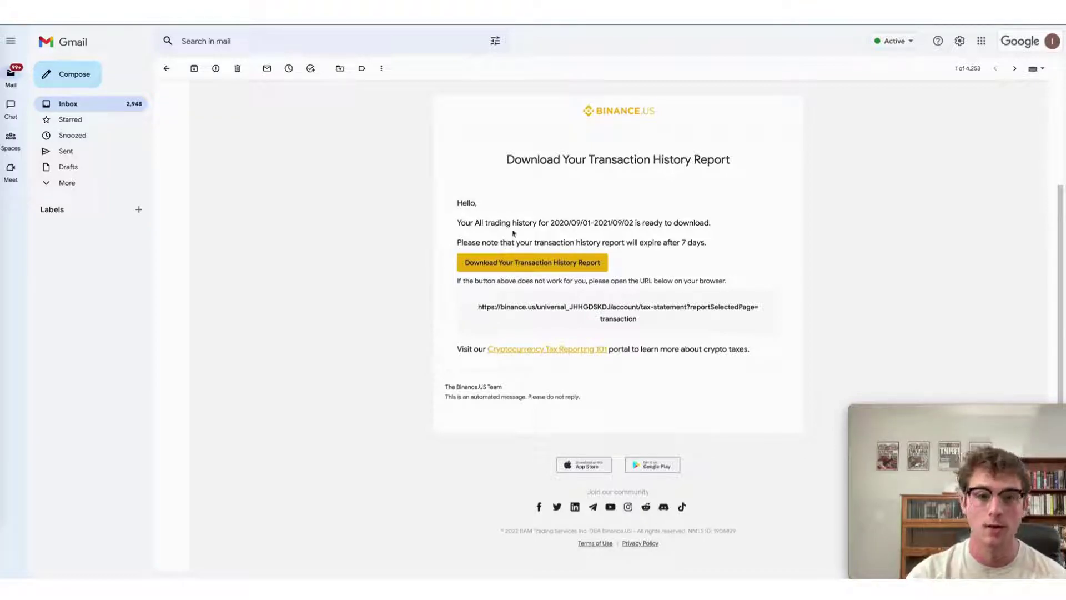
- Download the newest All History CSV report, then add a new Binance US account in CoinLedger
click(527, 262)
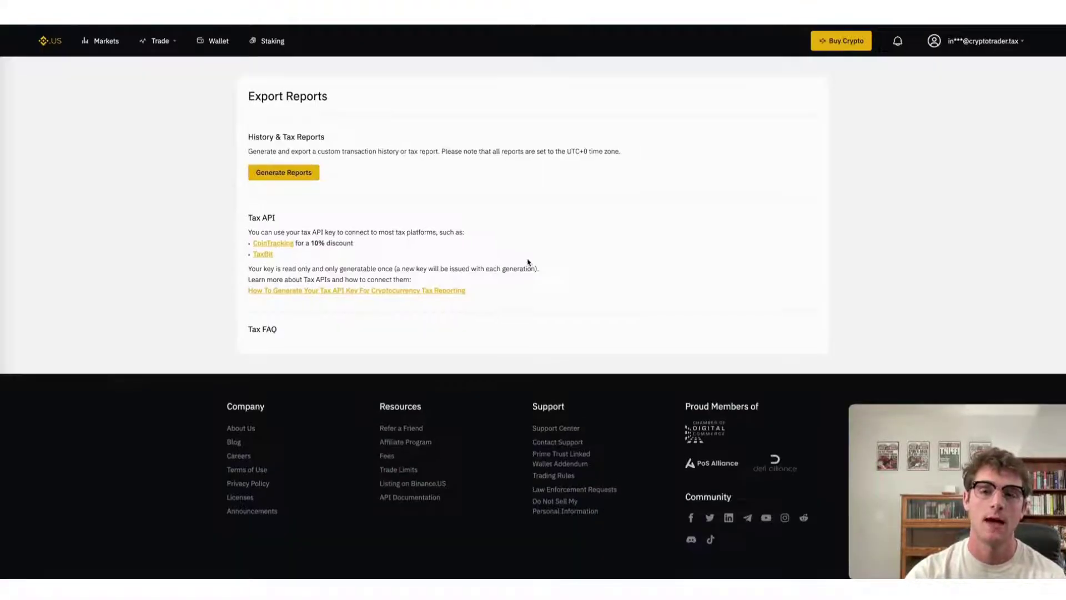
click(285, 173)
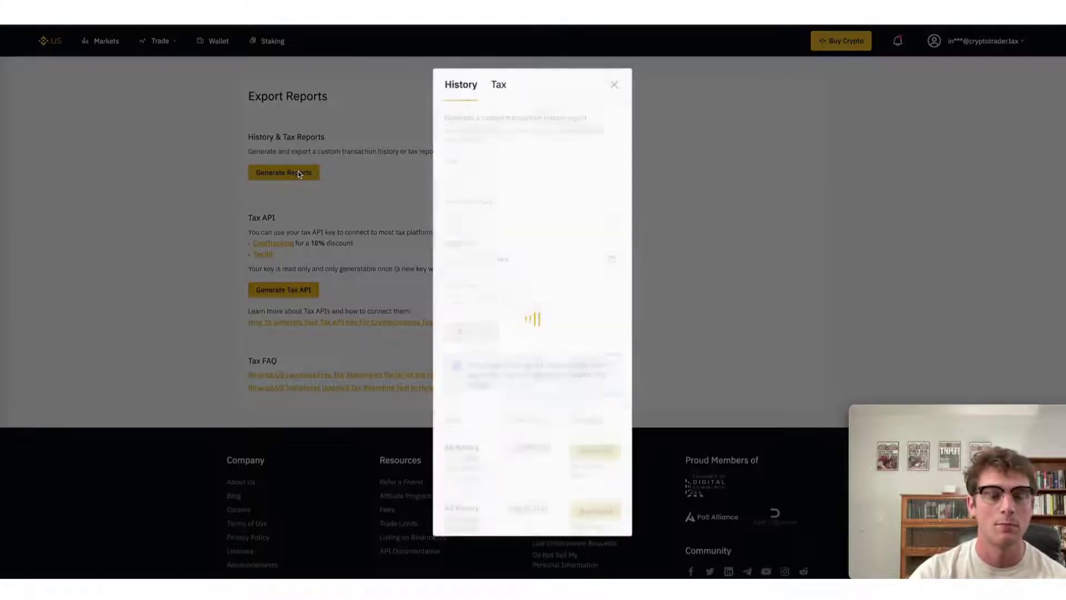
scroll(493, 324, down, 2)
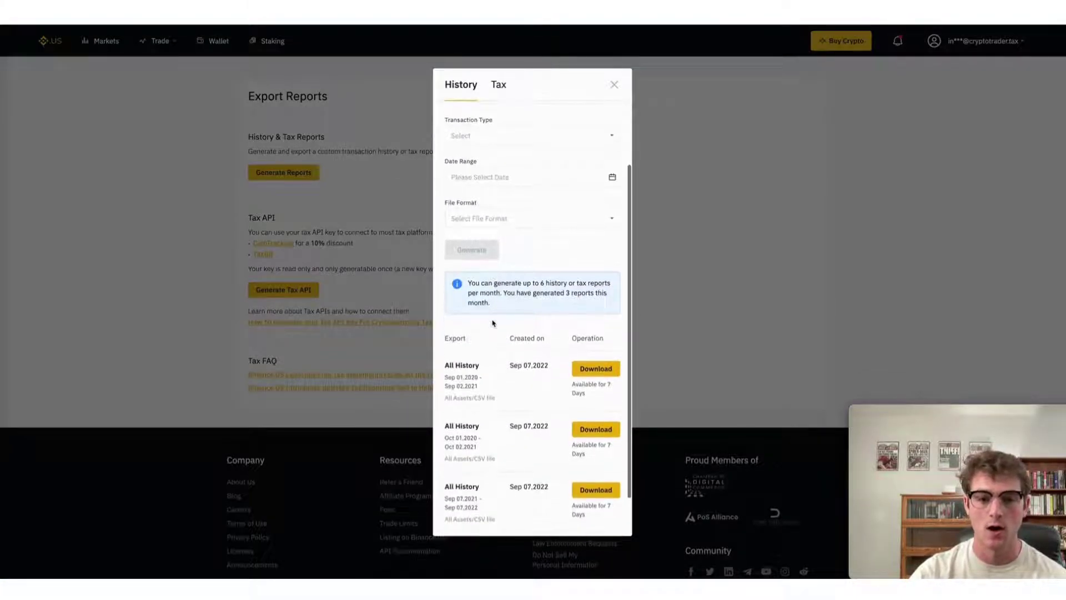
scroll(492, 323, down, 1)
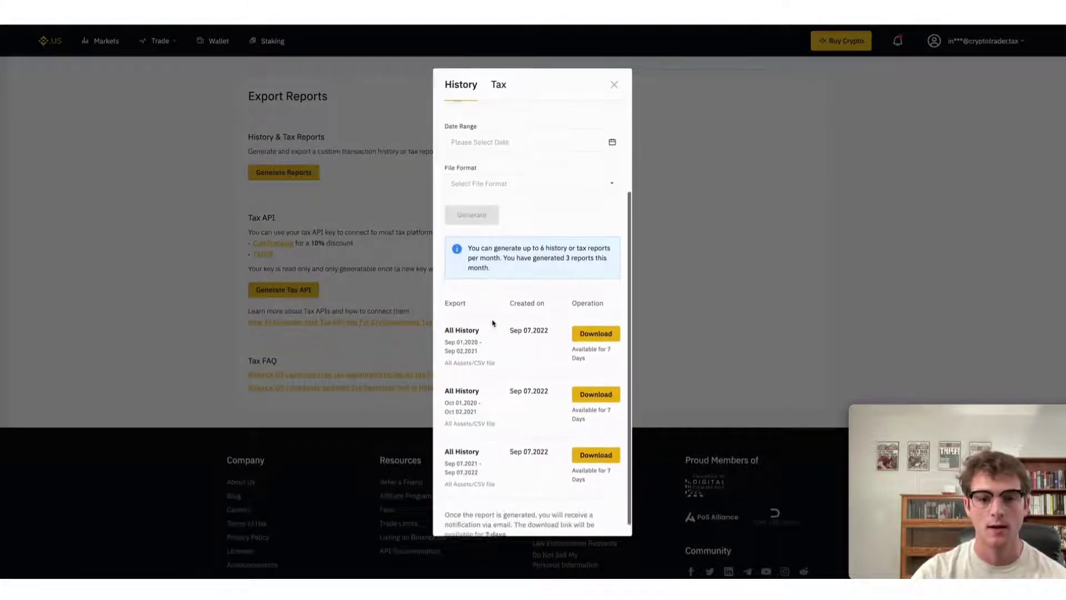
click(603, 334)
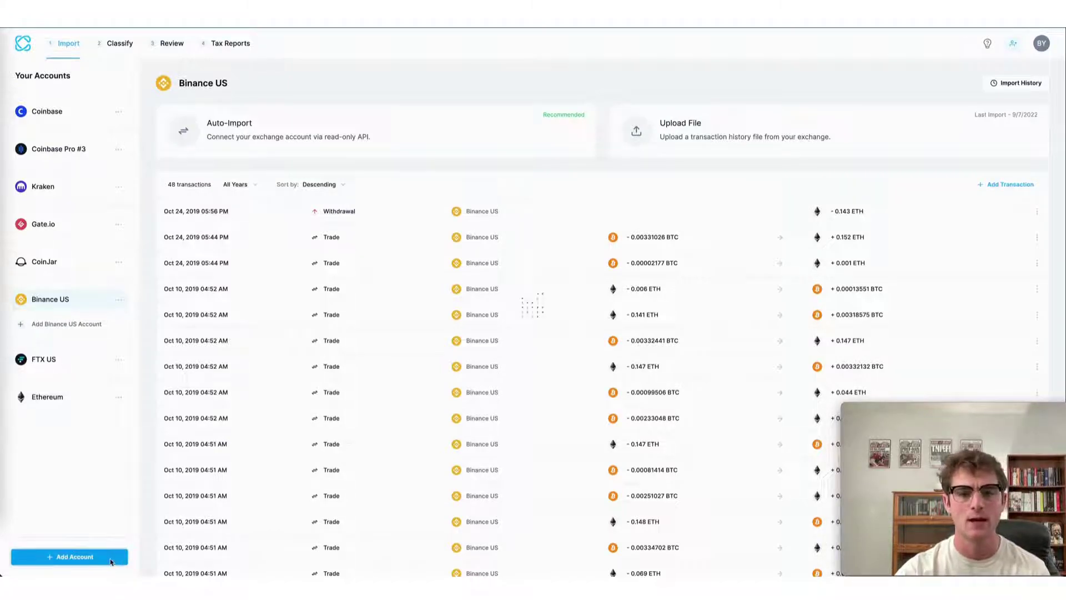
click(75, 557)
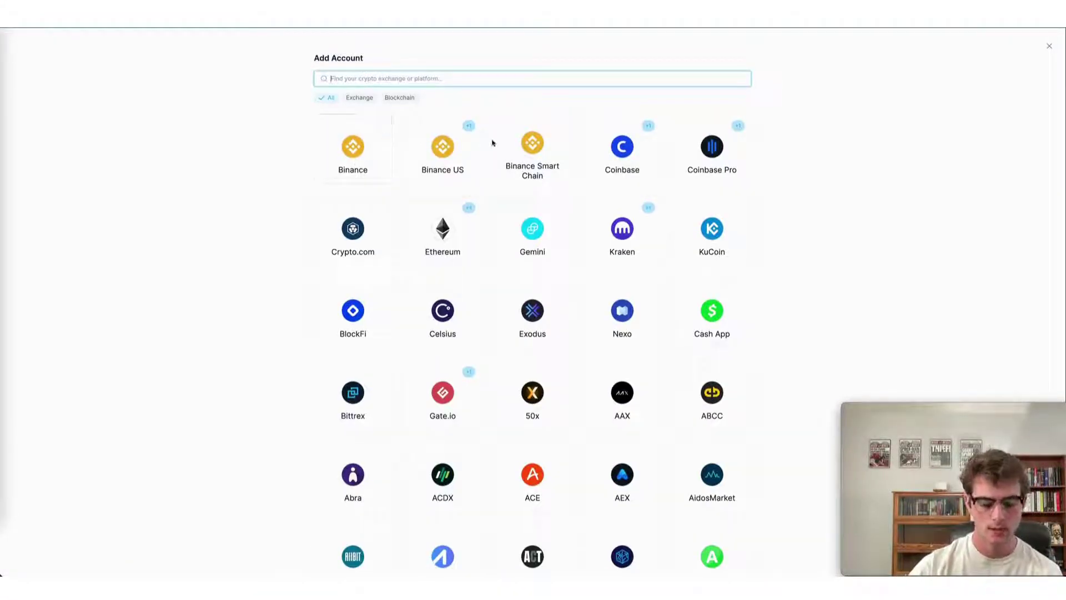
text(binance)
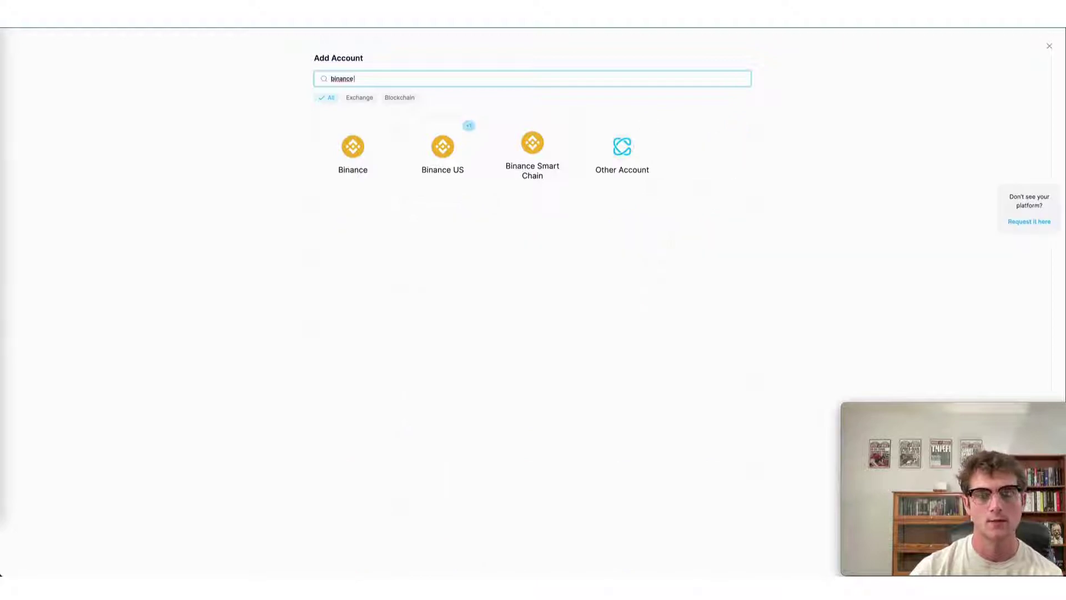
click(462, 140)
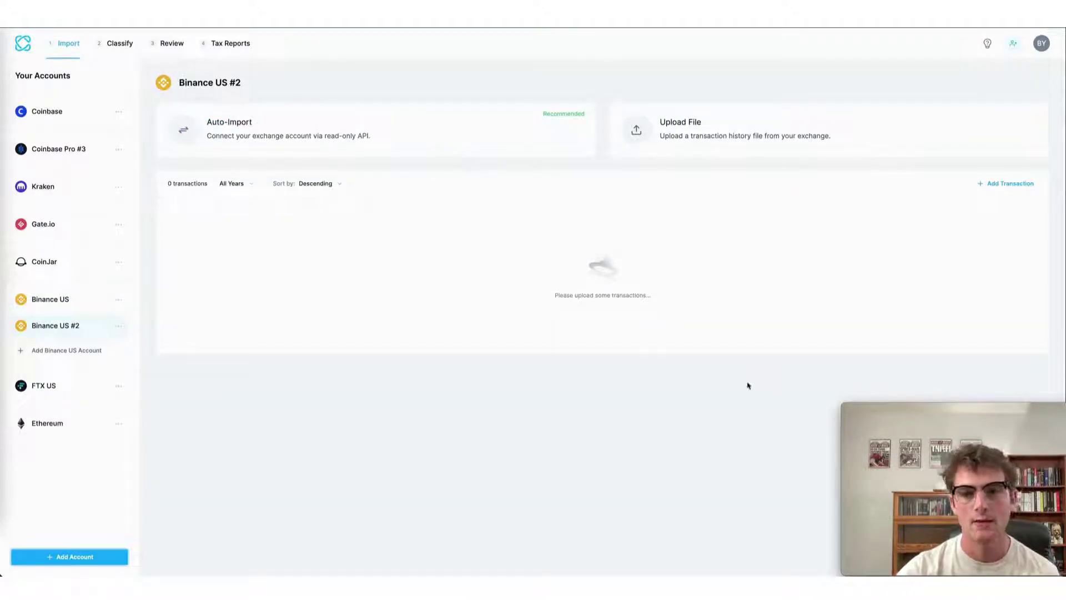
- Upload the Binance.US CSV into Binance US #2 and accept the 48-transaction import
click(794, 133)
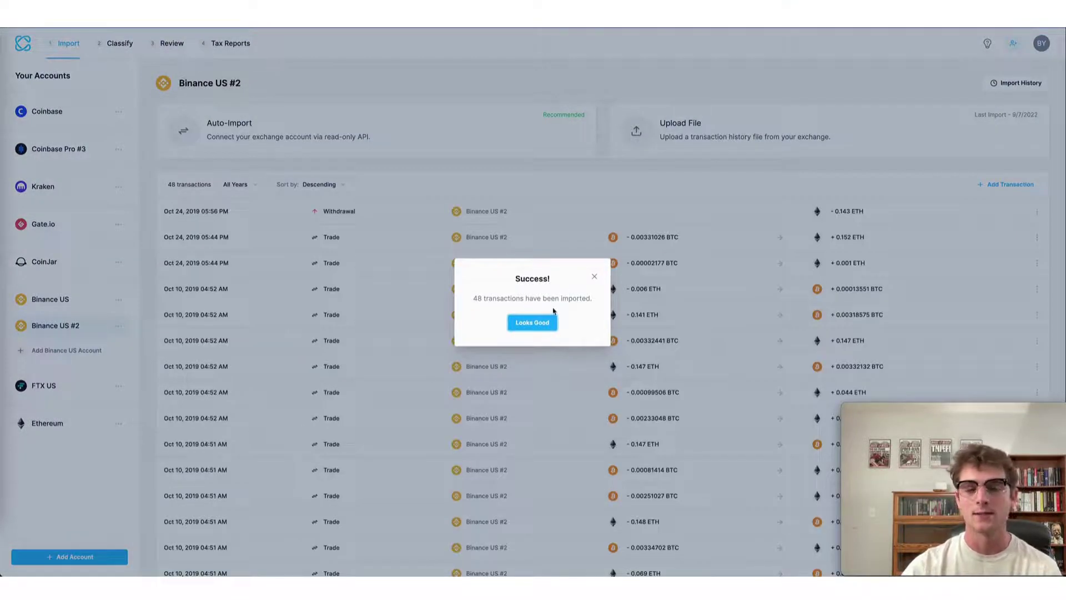
click(546, 326)
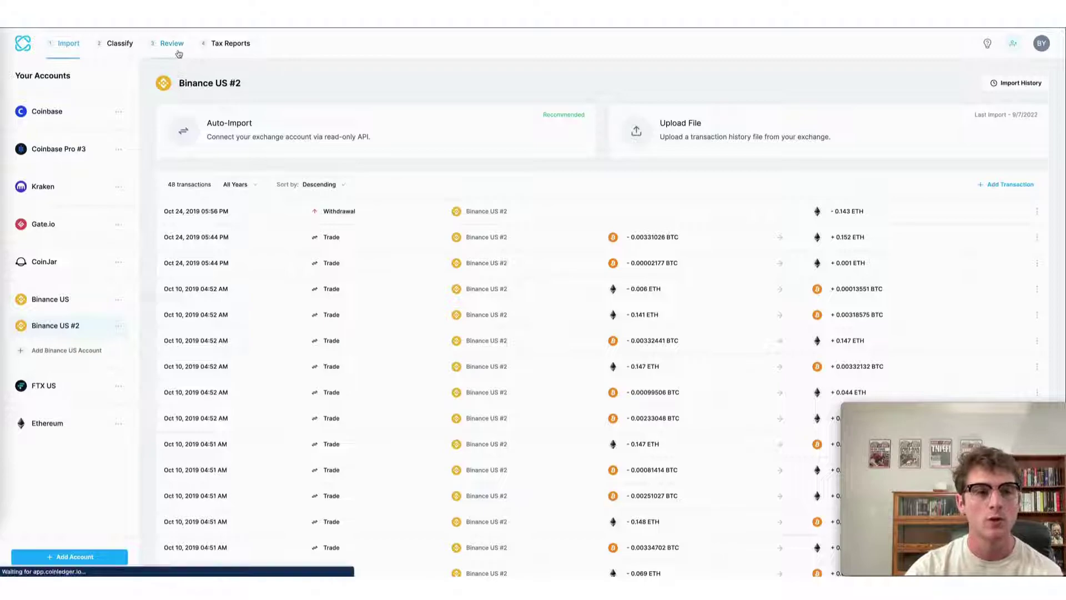
- Filter the Review list to Binance US only and expand several Oct 09–10 trades
click(178, 49)
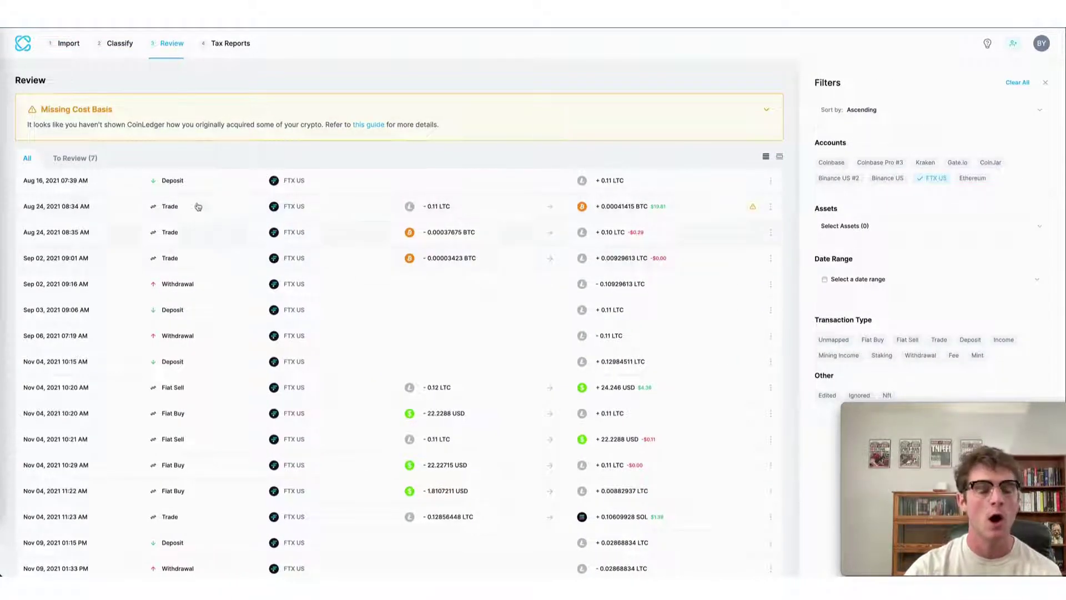
click(937, 178)
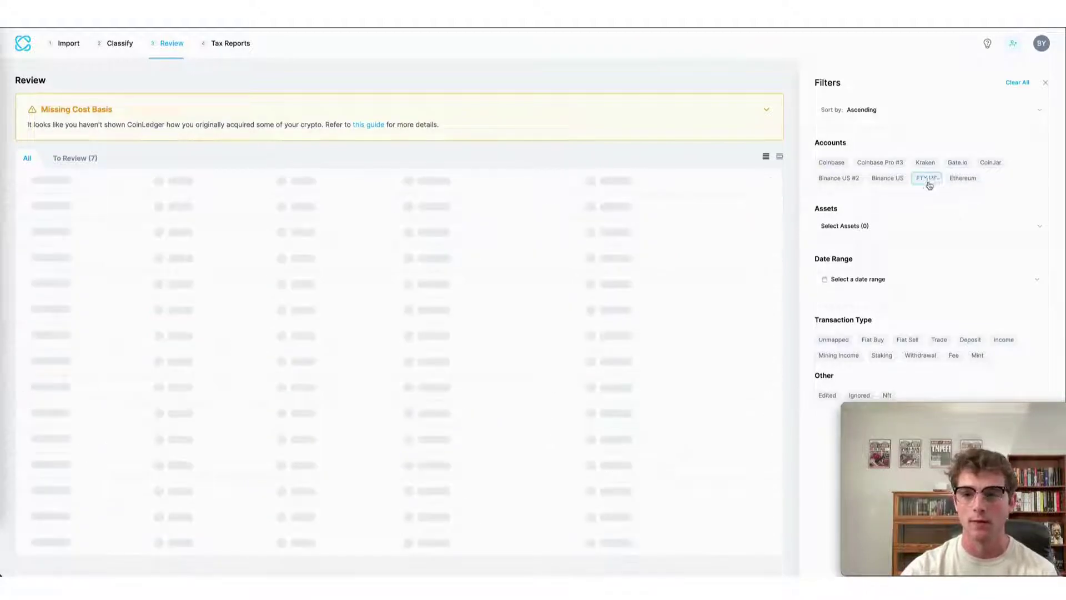
click(885, 179)
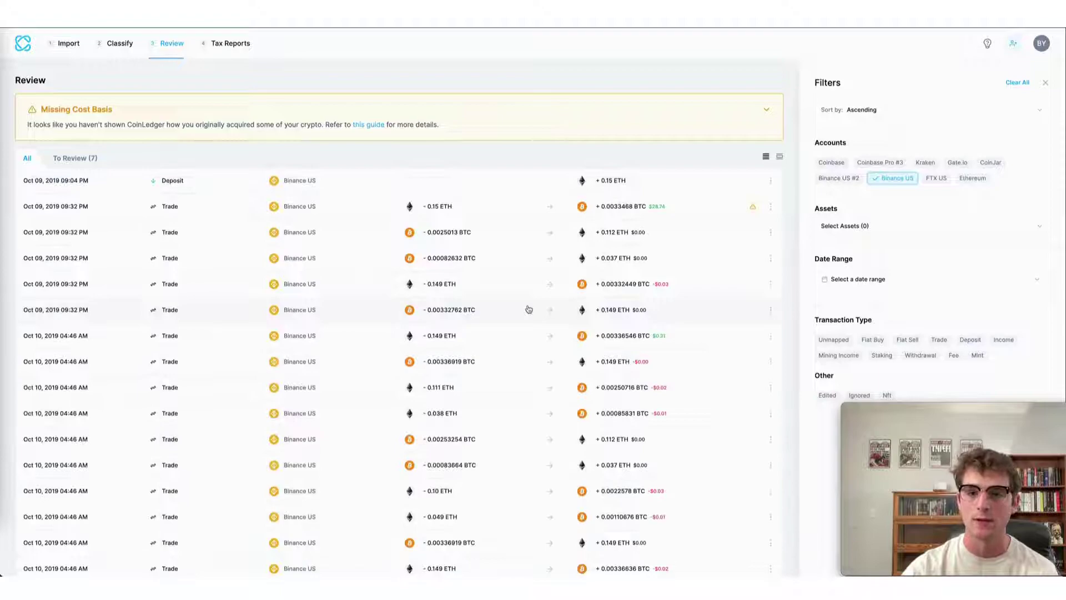
scroll(528, 310, down, 1)
scroll(528, 309, down, 2)
scroll(528, 309, down, 2)
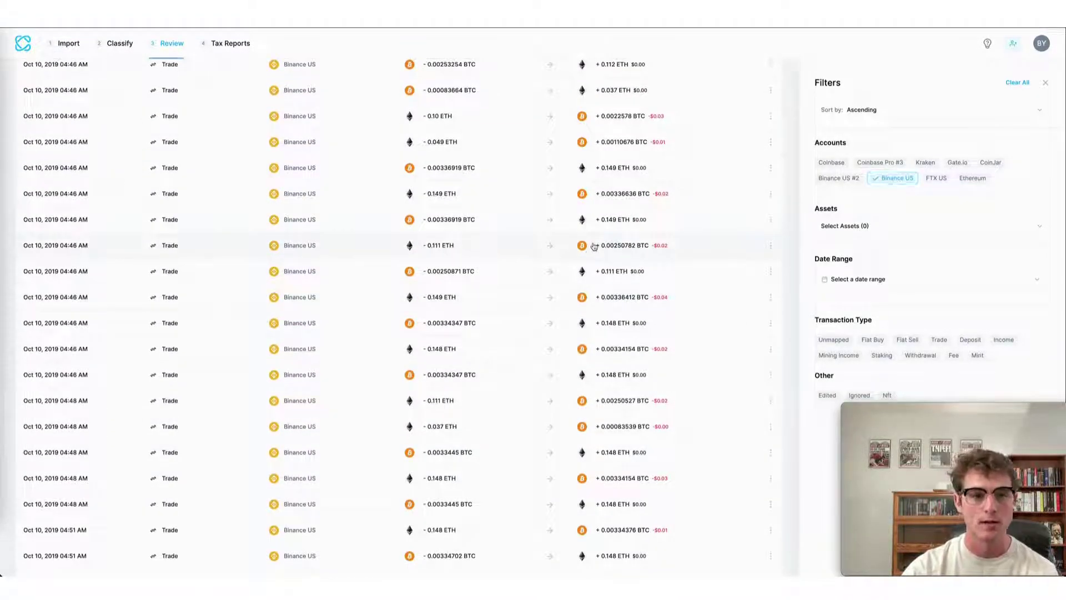
click(594, 247)
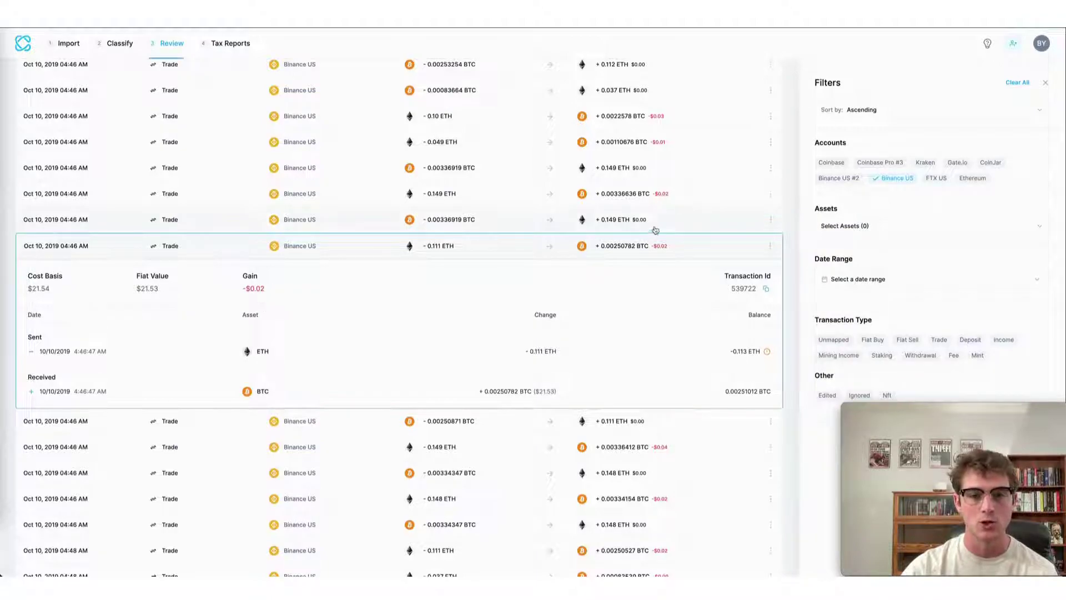
click(652, 194)
scroll(652, 194, down, 4)
click(660, 237)
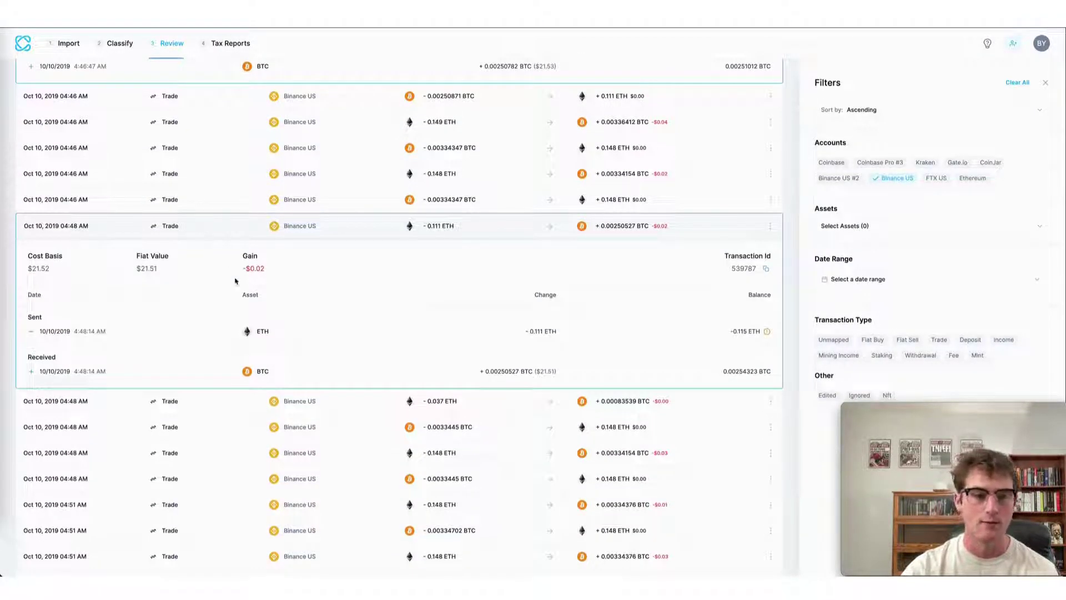
scroll(258, 280, down, 3)
scroll(259, 280, down, 2)
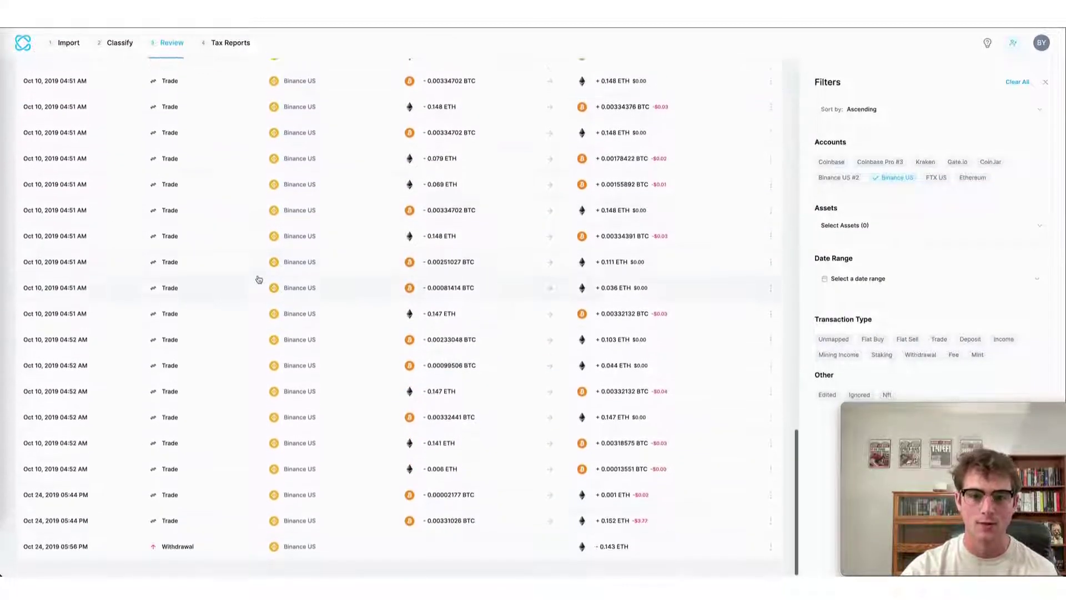
scroll(259, 281, up, 15)
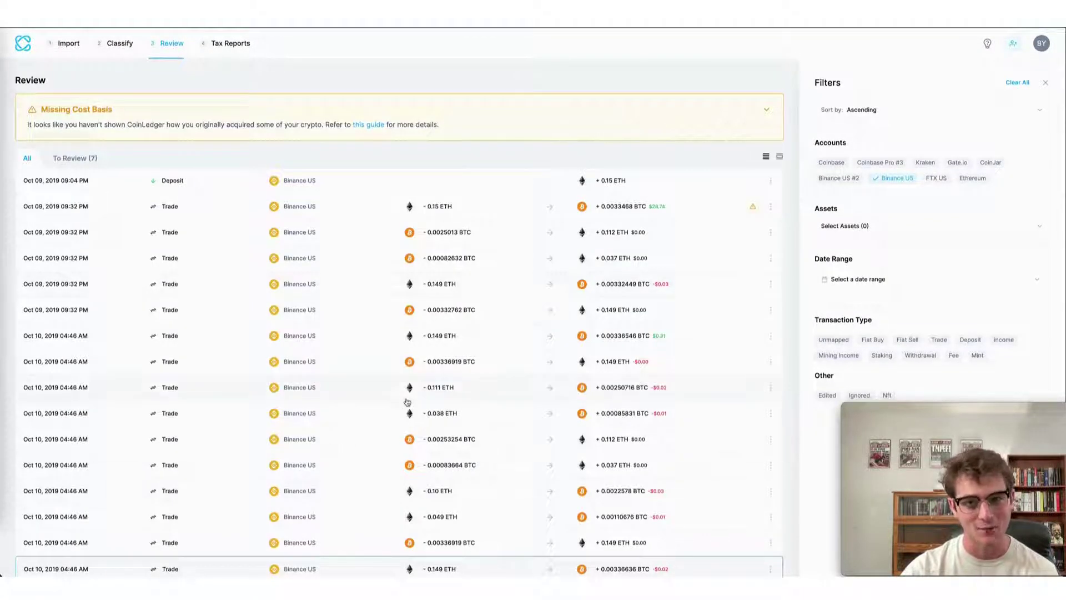
click(480, 217)
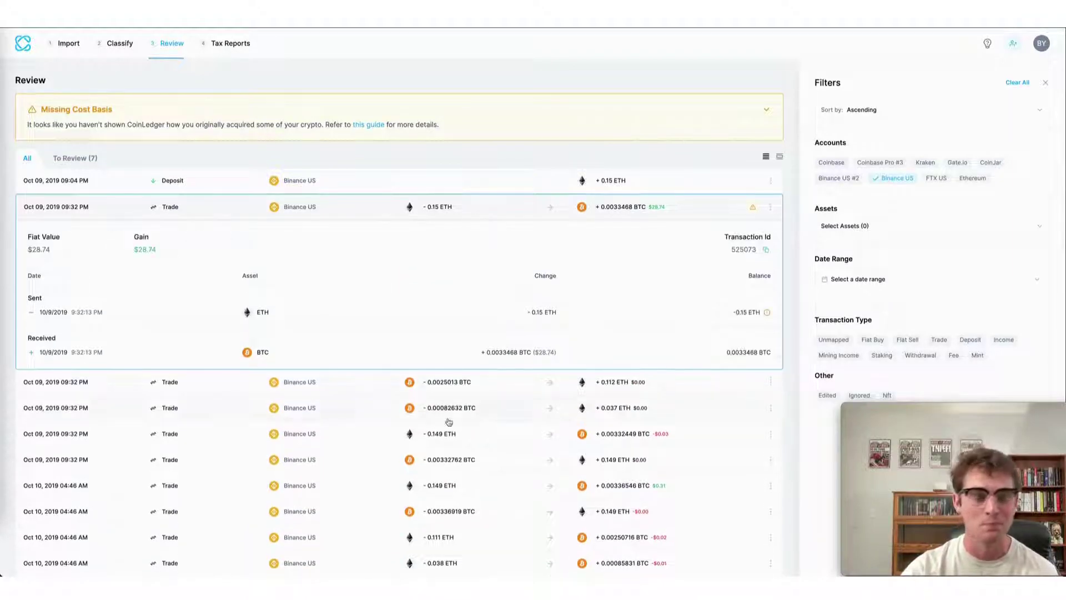
scroll(447, 417, down, 2)
scroll(351, 408, up, 2)
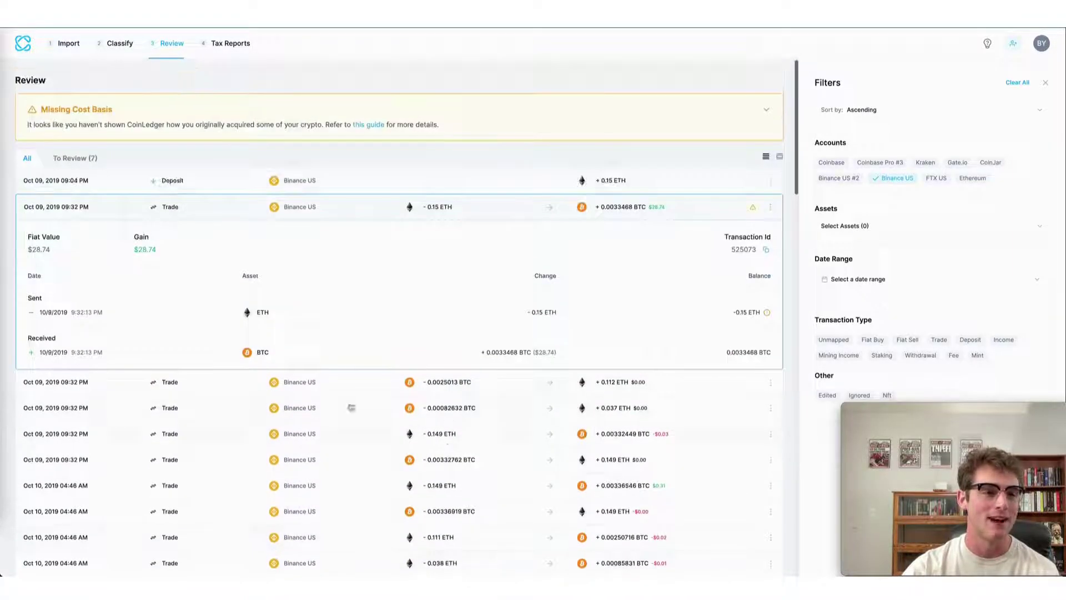
- In the 2021 tax report, inspect the short-term gains, then the $765 long-term gains transactions
click(223, 46)
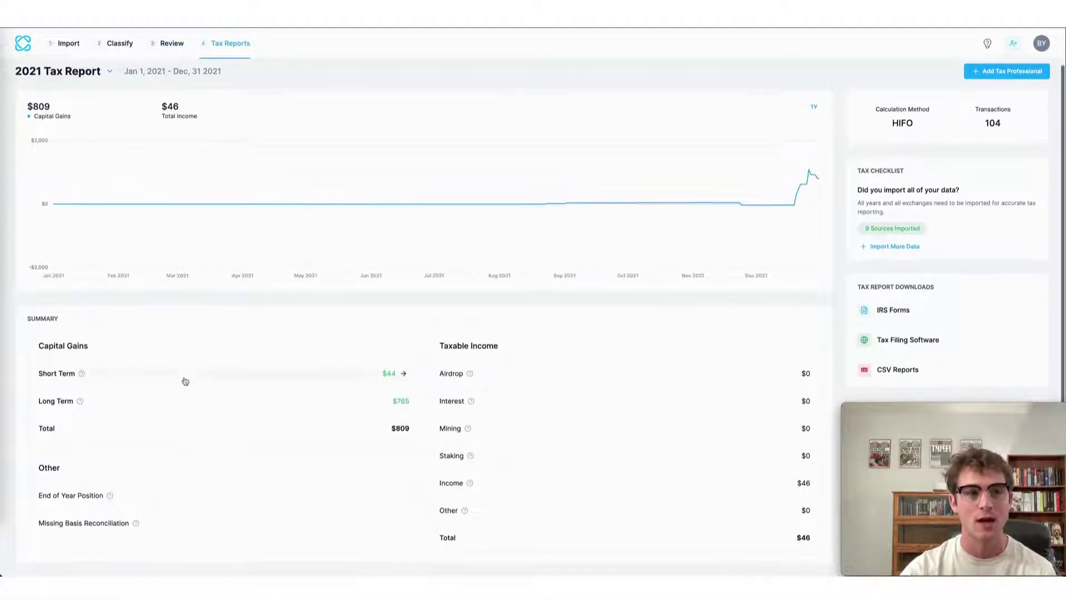
scroll(186, 380, down, 1)
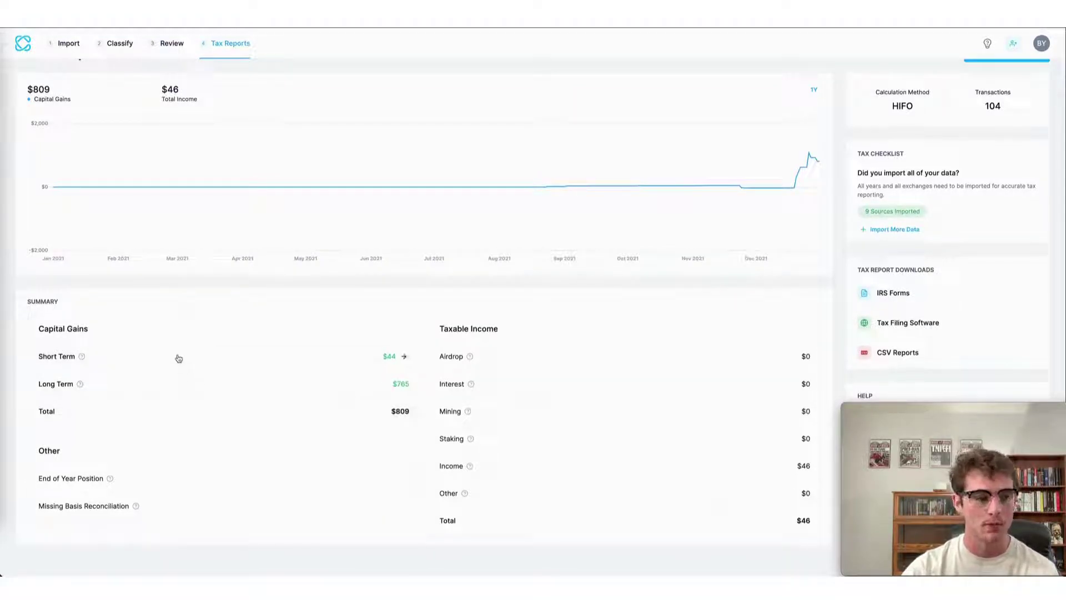
click(180, 359)
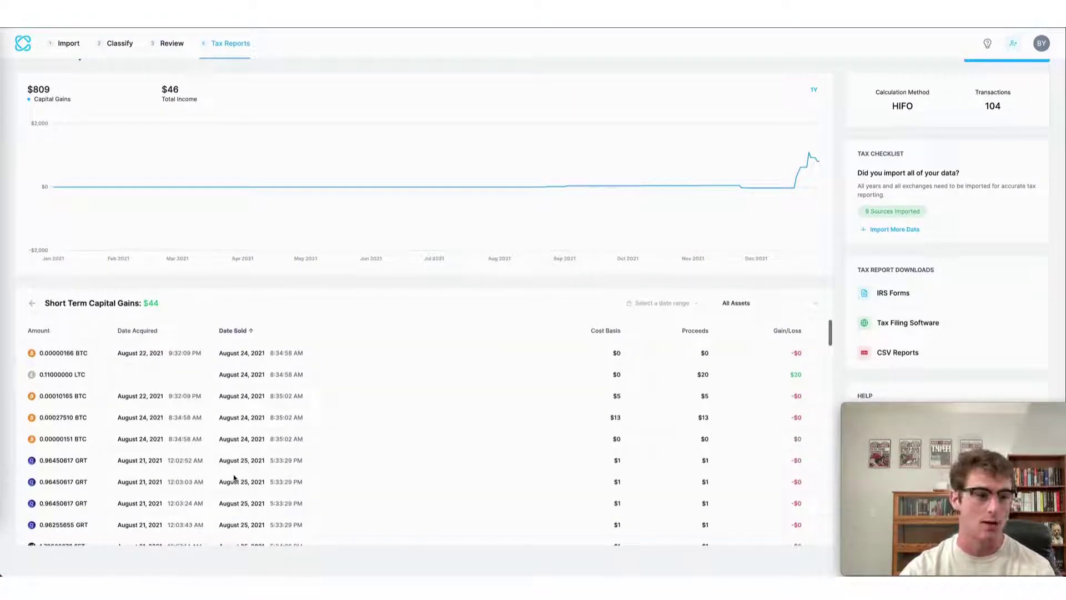
scroll(234, 478, down, 3)
scroll(234, 477, down, 3)
scroll(233, 475, down, 3)
scroll(232, 473, down, 1)
scroll(232, 473, down, 3)
scroll(232, 474, down, 3)
scroll(233, 474, down, 3)
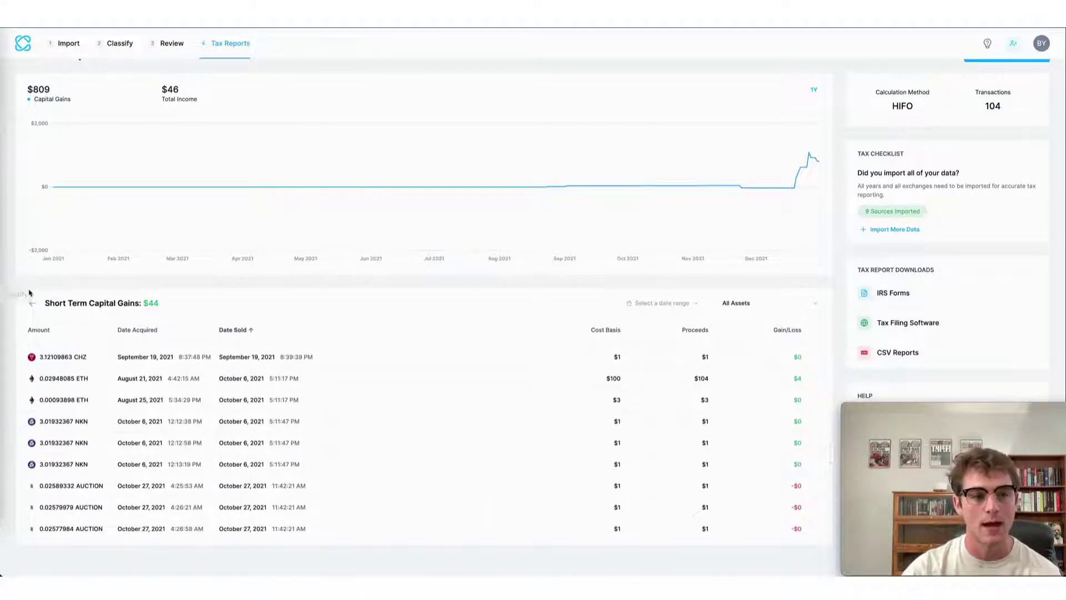
click(30, 302)
click(189, 394)
scroll(242, 477, down, 3)
scroll(241, 484, down, 3)
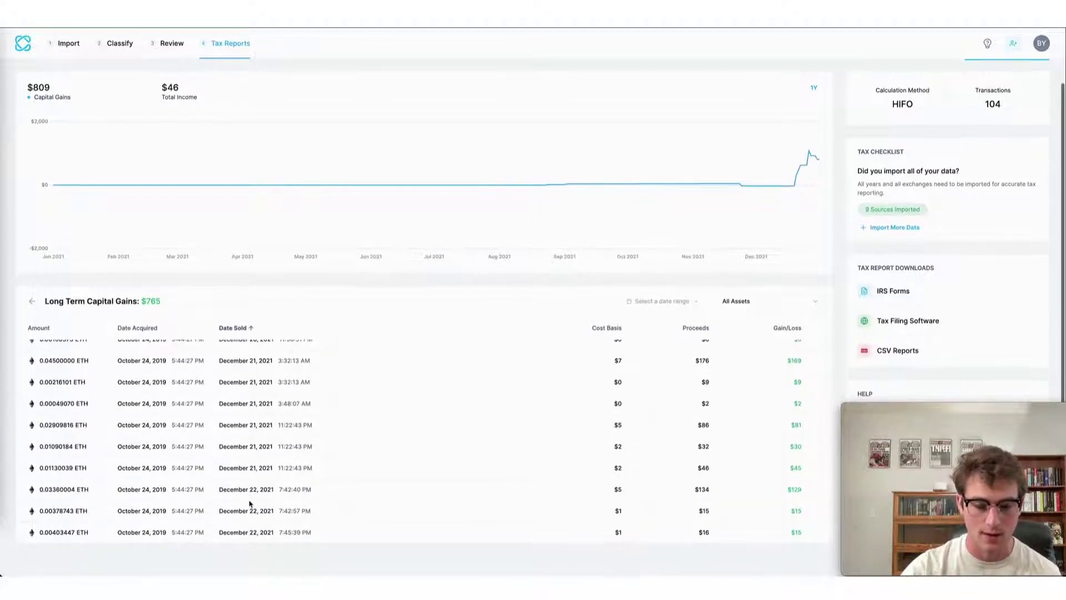
scroll(249, 504, up, 2)
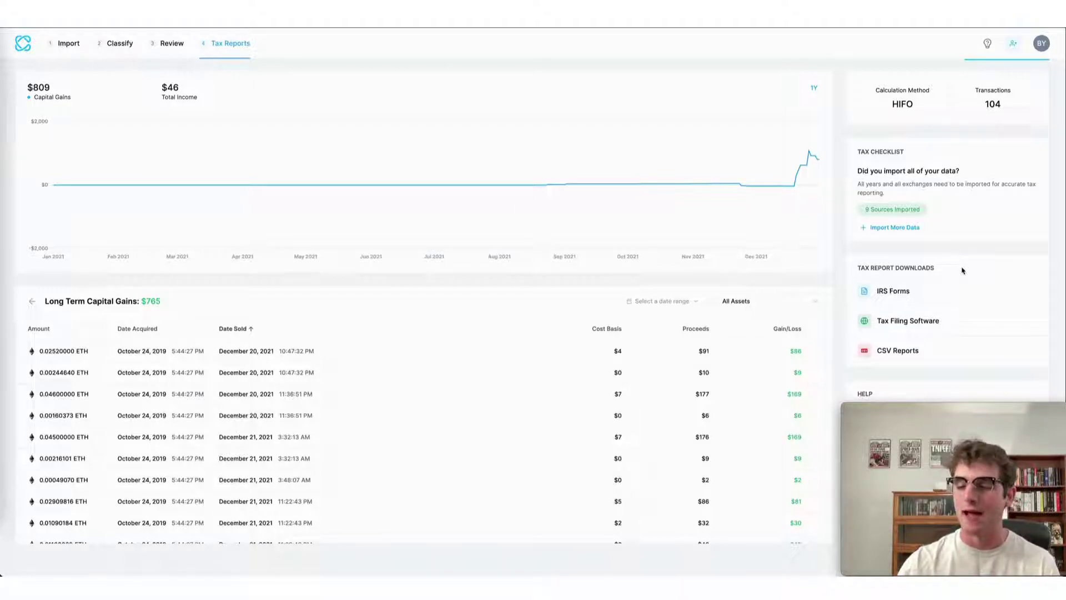
- Generate IRS Form 8949 from the IRS Forms downloads and dismiss the confirmation
click(958, 300)
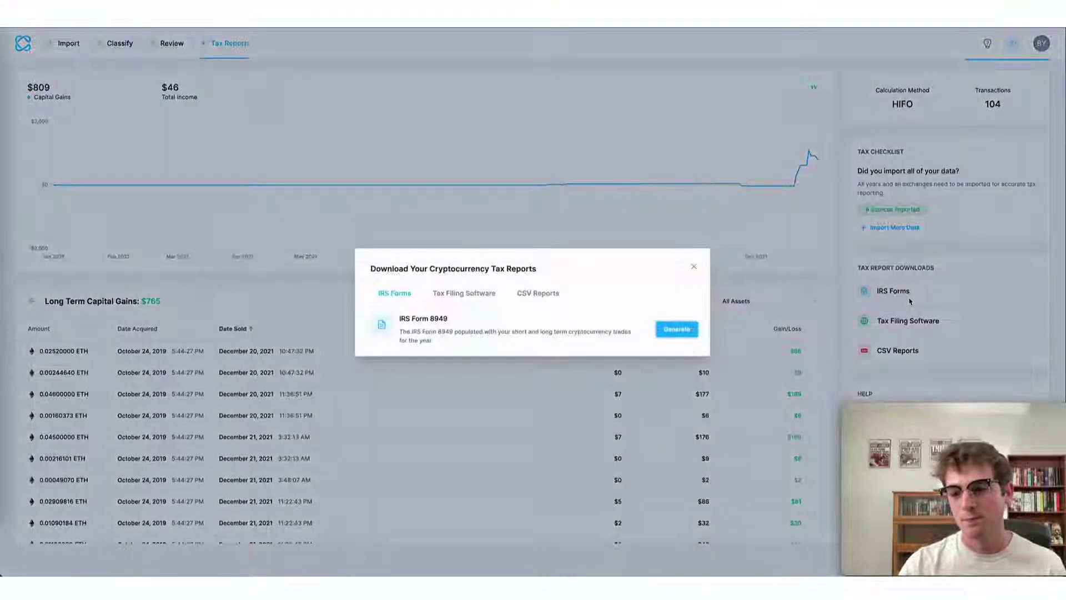
click(667, 337)
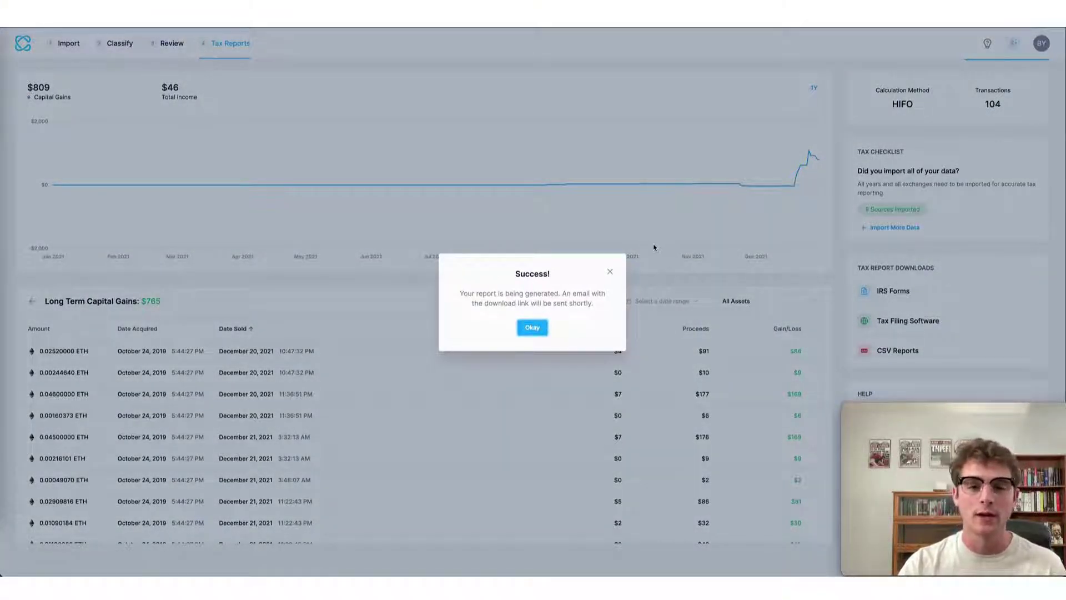
click(653, 246)
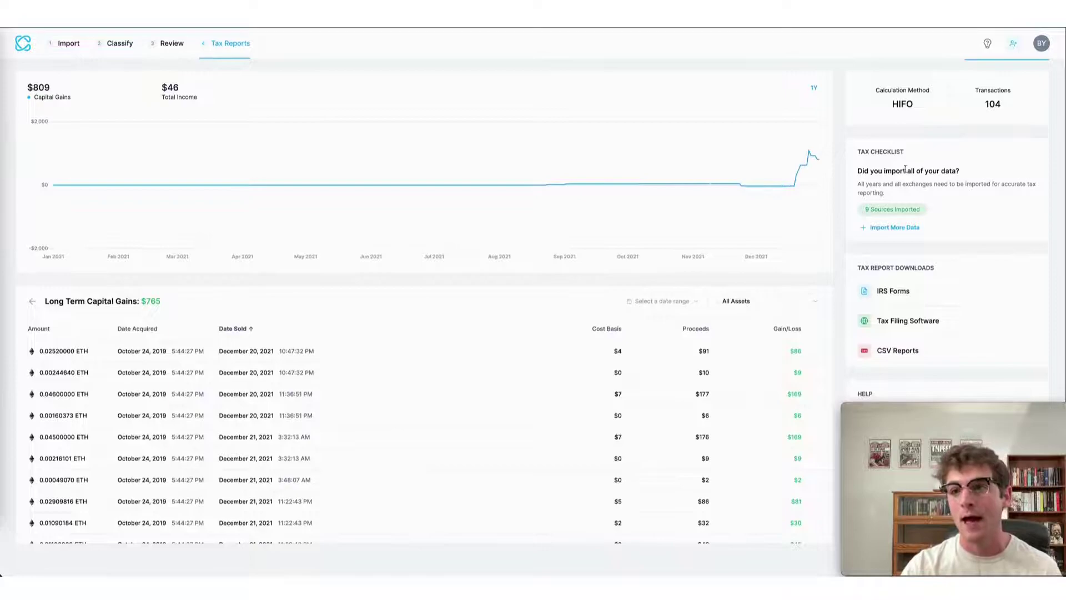
scroll(833, 200, up, 1)
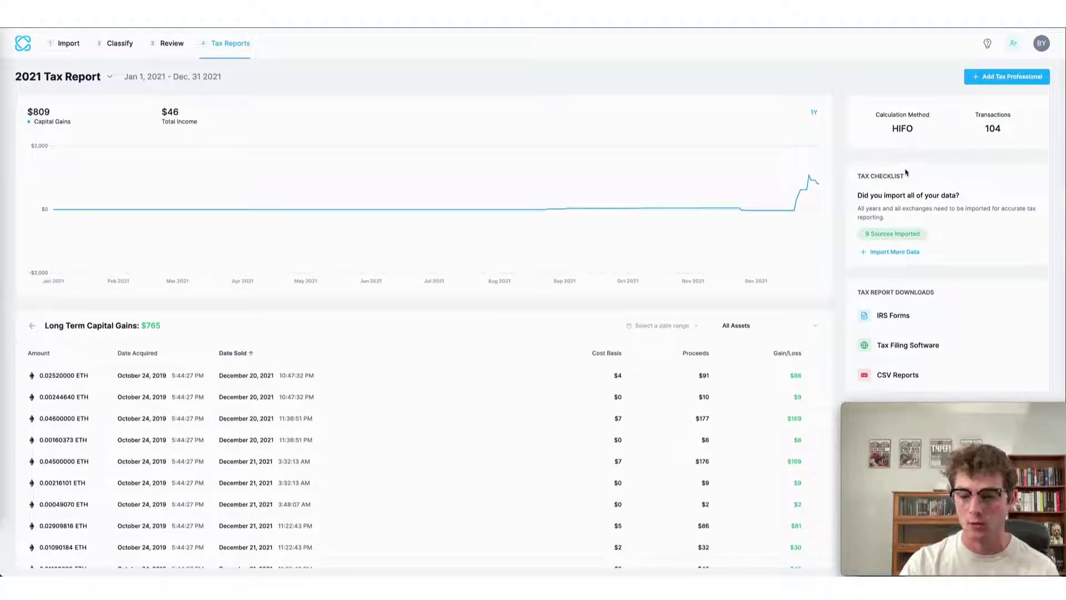
click(1009, 77)
text(Test Email)
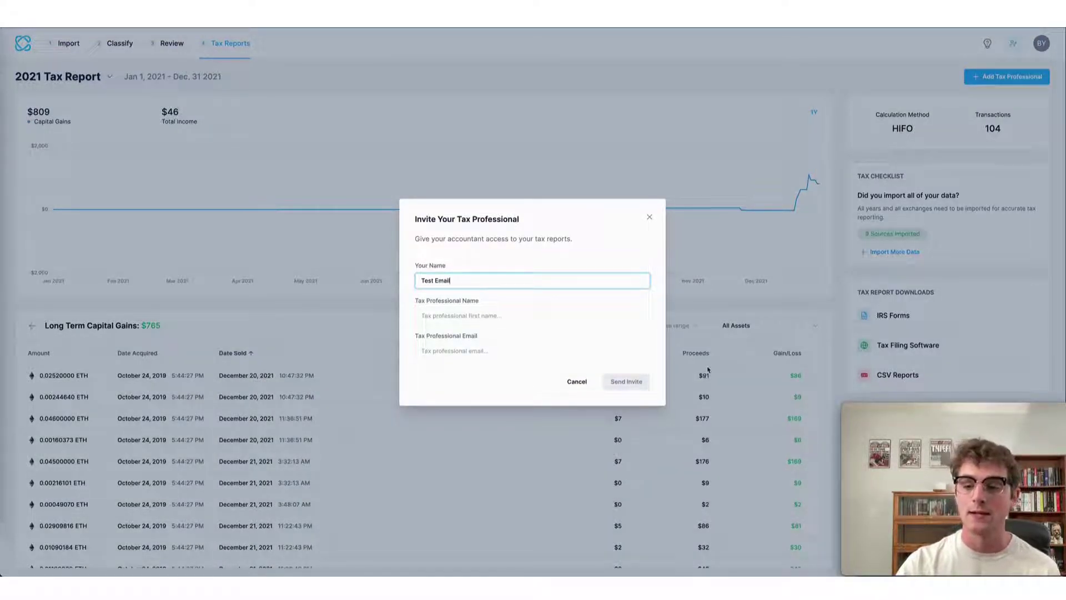
click(744, 339)
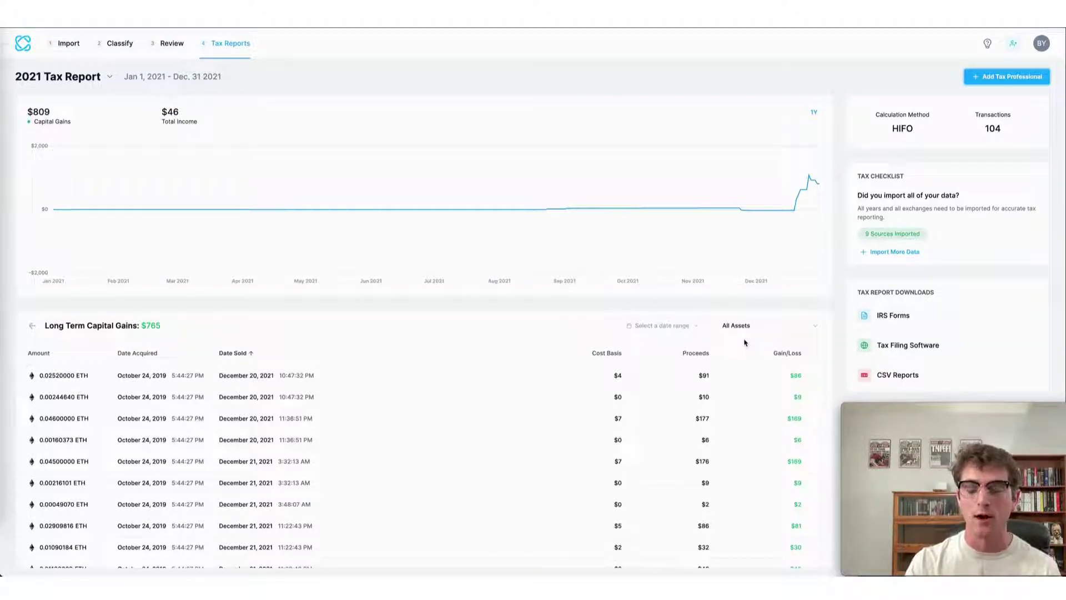
- Show the Tax Filing Software export options, including TaxAct, TaxSlayer, TurboTax and H&R Block
click(913, 350)
scroll(525, 268, down, 2)
scroll(525, 268, up, 1)
scroll(525, 268, down, 1)
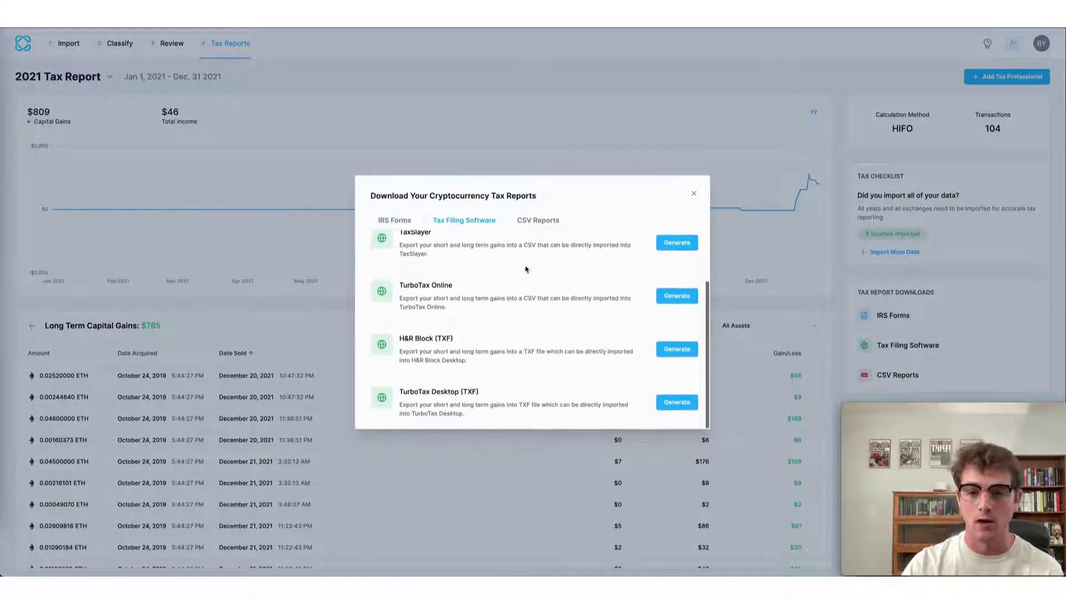
scroll(526, 268, up, 1)
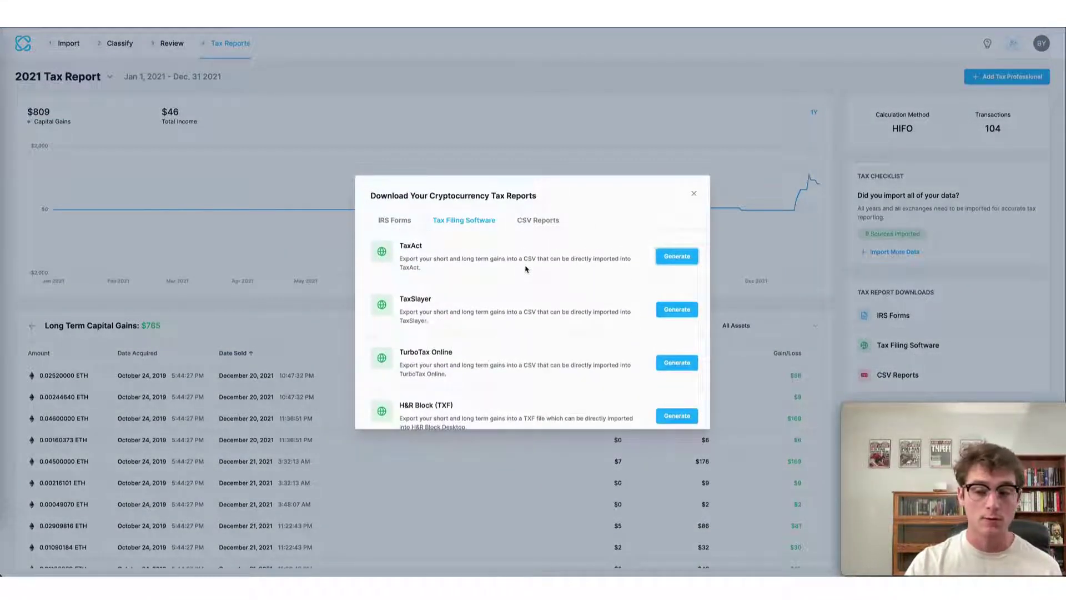
scroll(526, 268, down, 1)
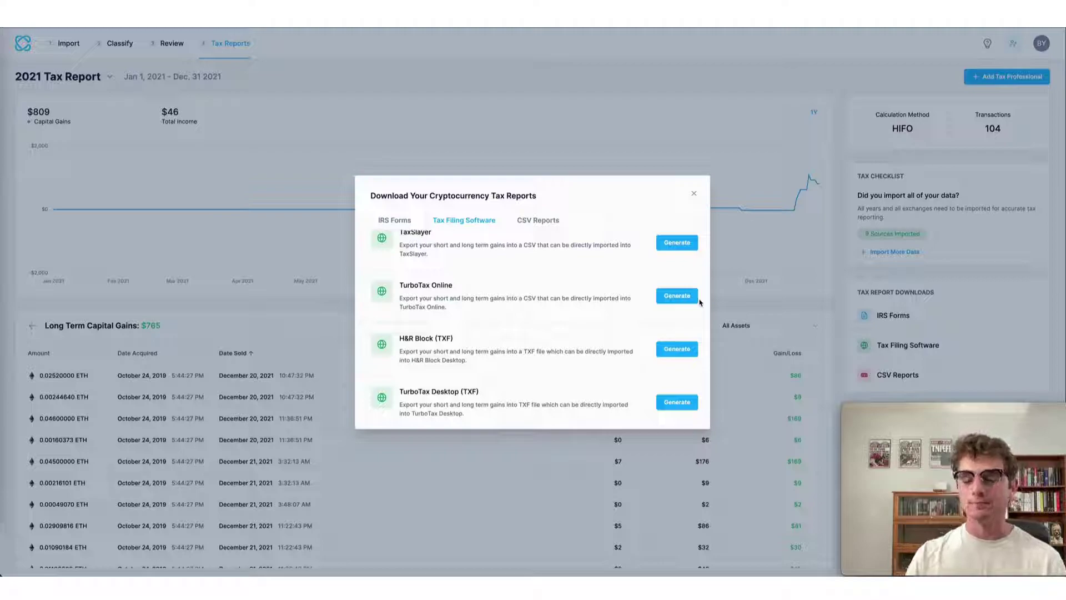
- Dismiss the Download Your Cryptocurrency Tax Reports dialog to return to the 2021 Tax Report
click(806, 229)
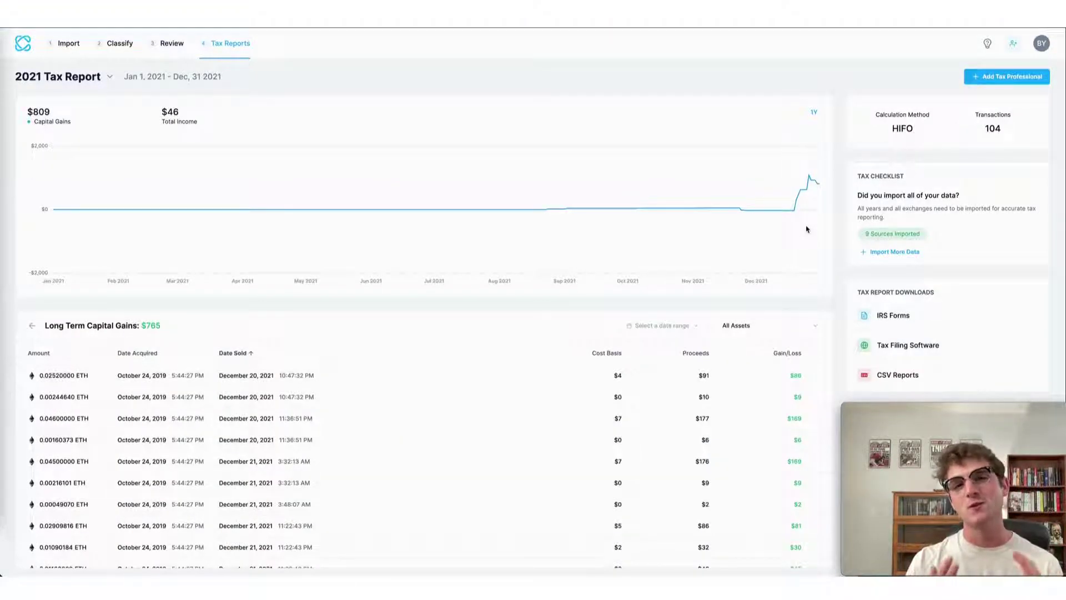